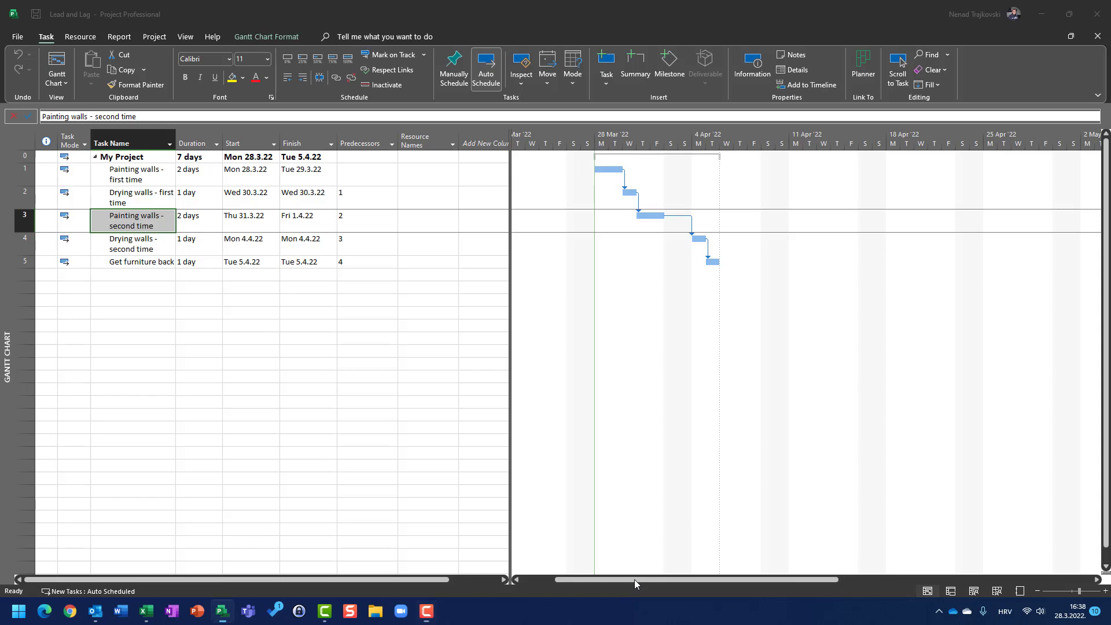
Set the duration of both drying tasks to 1 elapsed day (1ed)
{"action": "left_click_drag", "start_coordinate": [634, 579], "coordinate": [663, 577]}
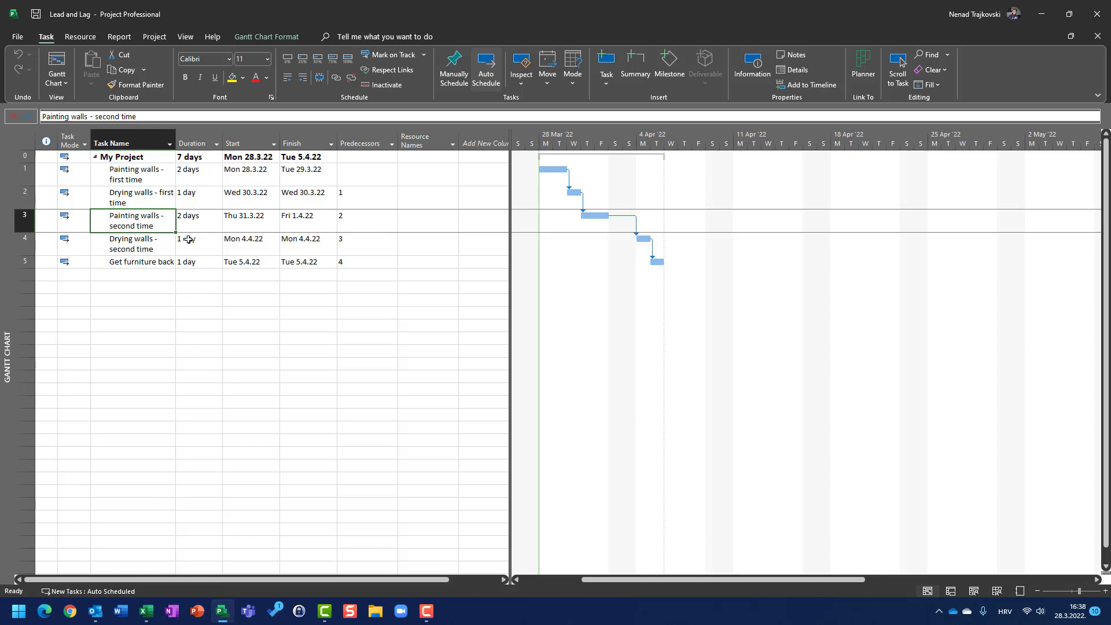
{"action": "left_click", "coordinate": [192, 201]}
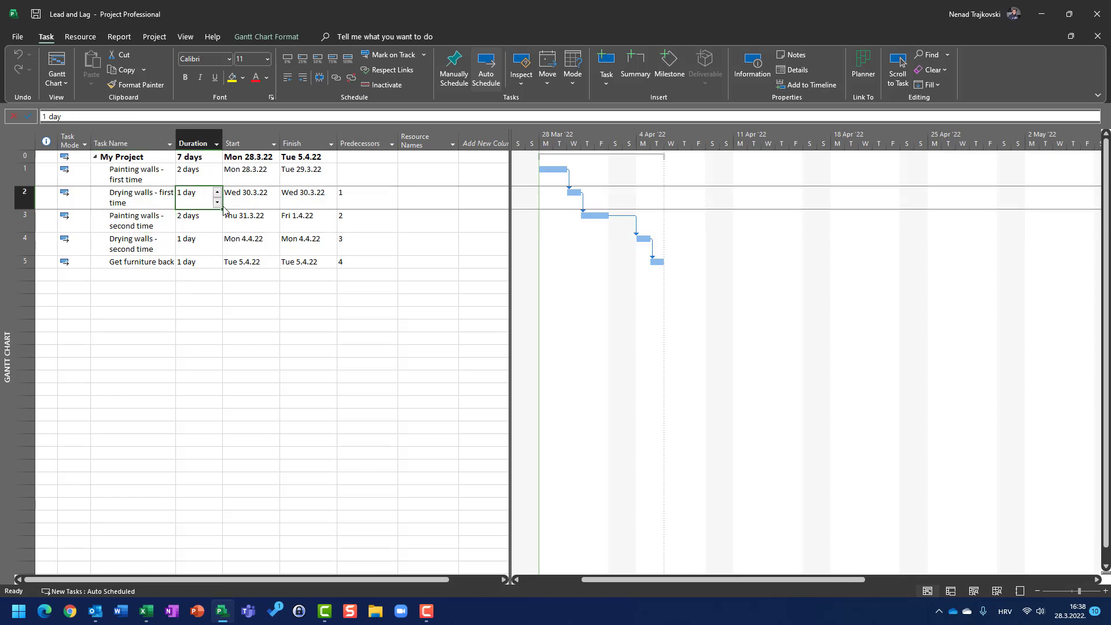
{"action": "type", "text": "1ed"}
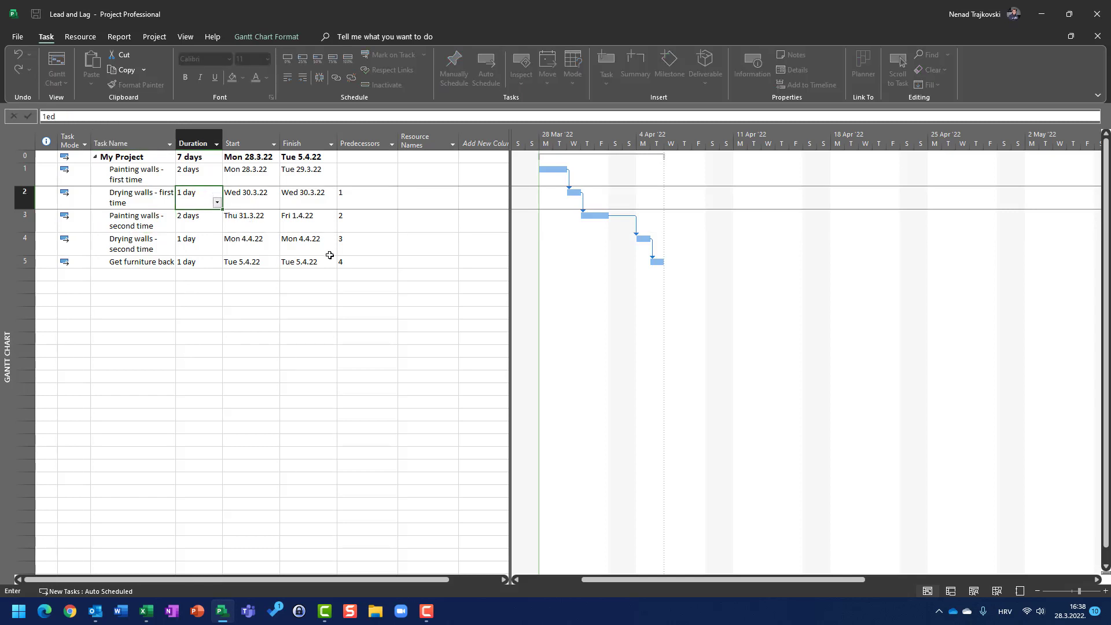
{"action": "key", "text": "Return"}
{"action": "key", "text": "Down"}
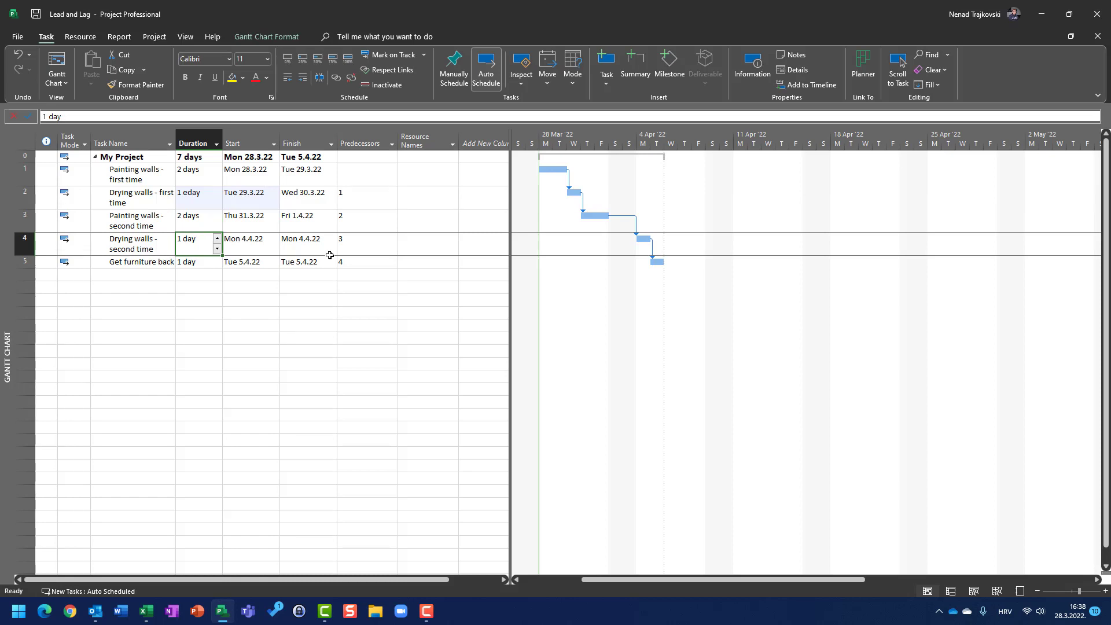
{"action": "type", "text": "1ed"}
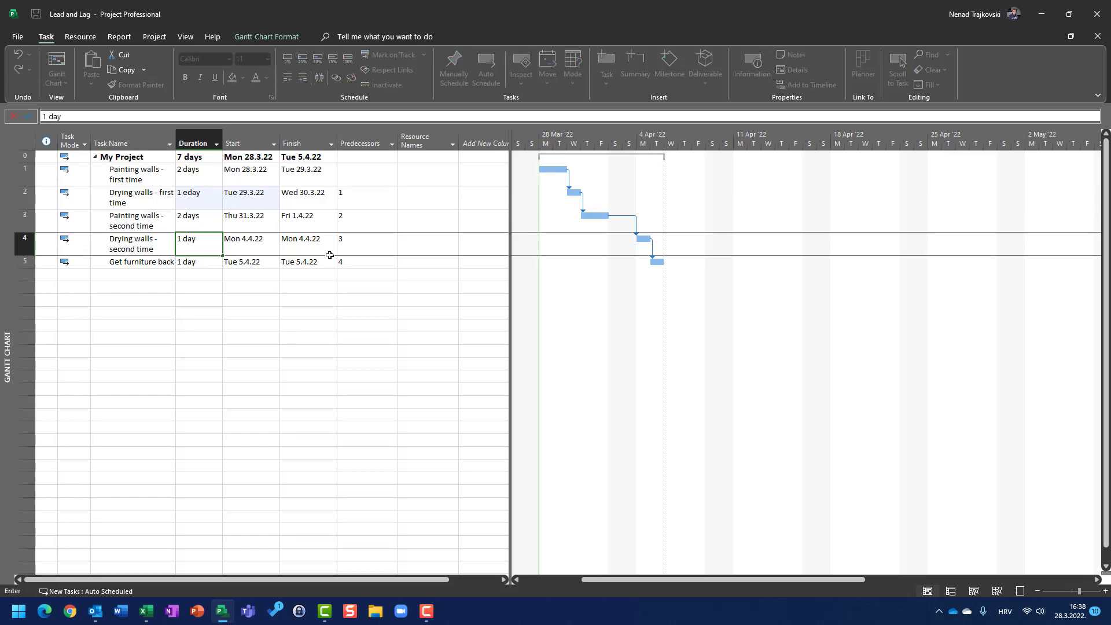
{"action": "key", "text": "Return"}
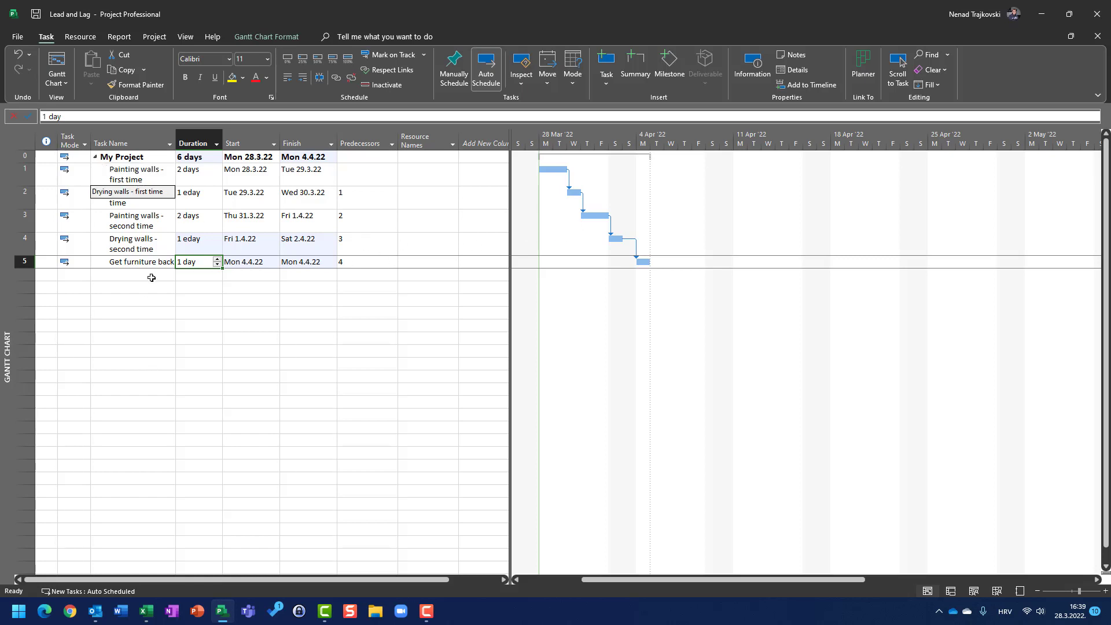
Clear the predecessors of tasks 2 through 5
{"action": "left_click", "coordinate": [149, 204]}
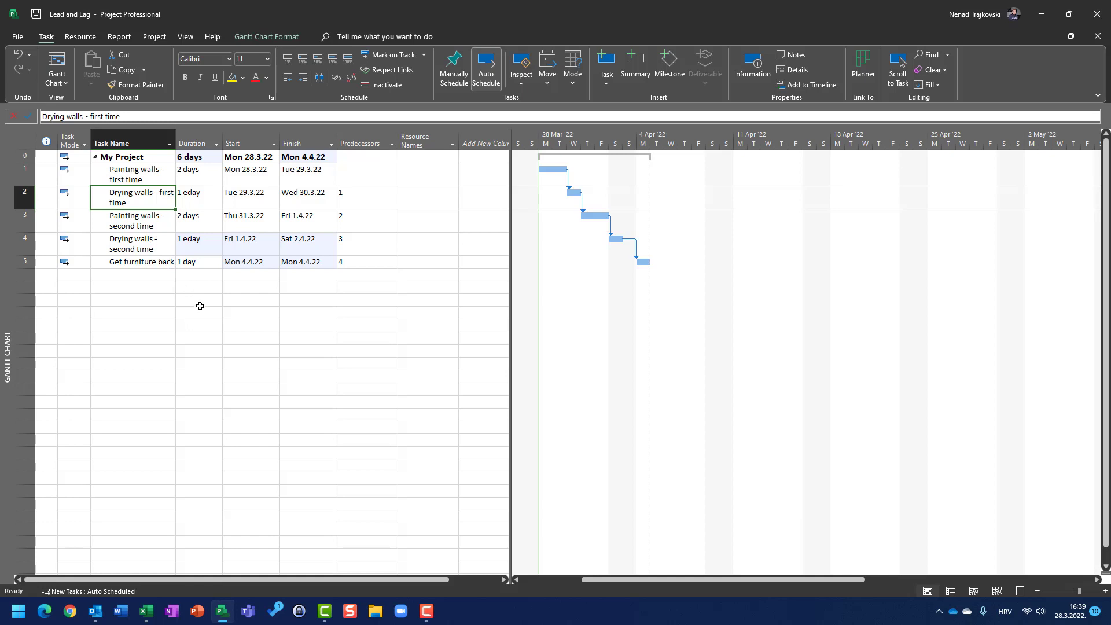
{"action": "left_click", "coordinate": [349, 200]}
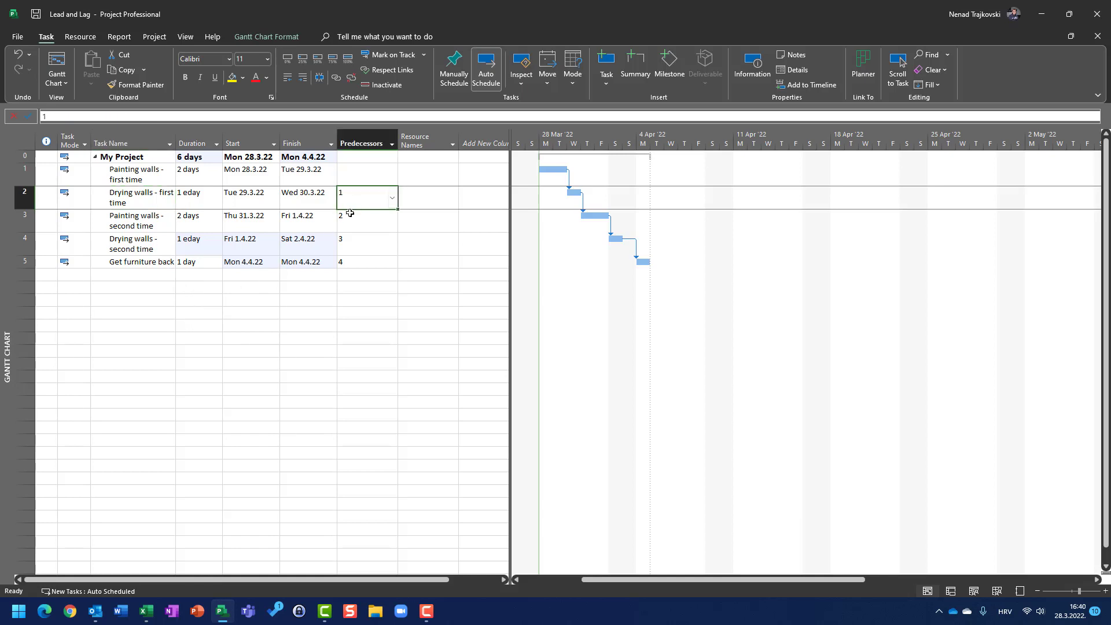
{"action": "left_click_drag", "start_coordinate": [349, 213], "coordinate": [349, 256]}
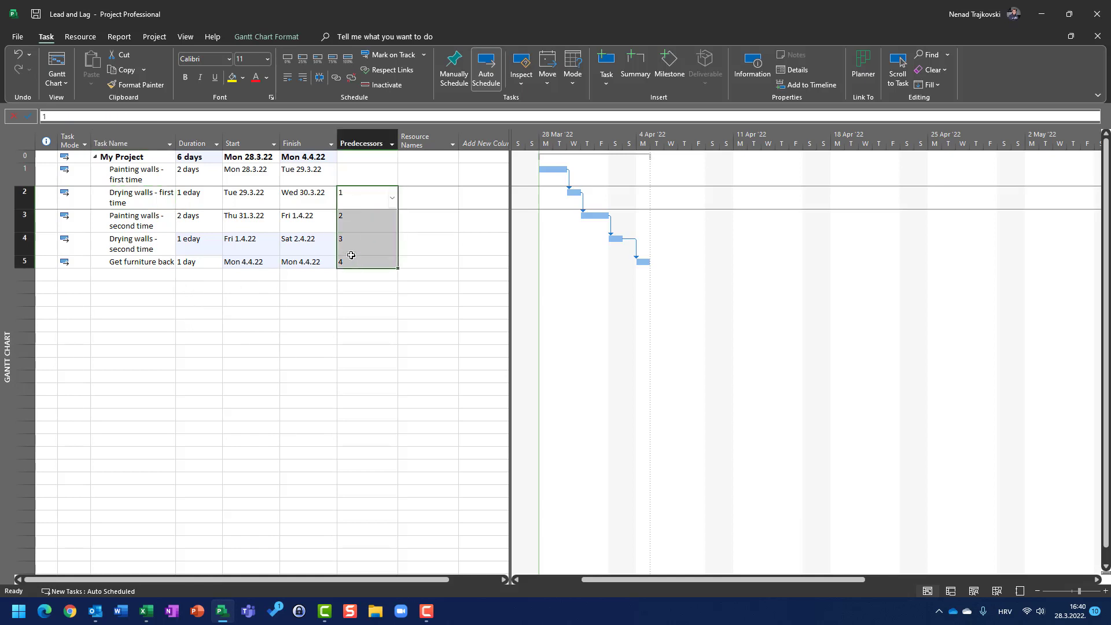
{"action": "key", "text": "Delete"}
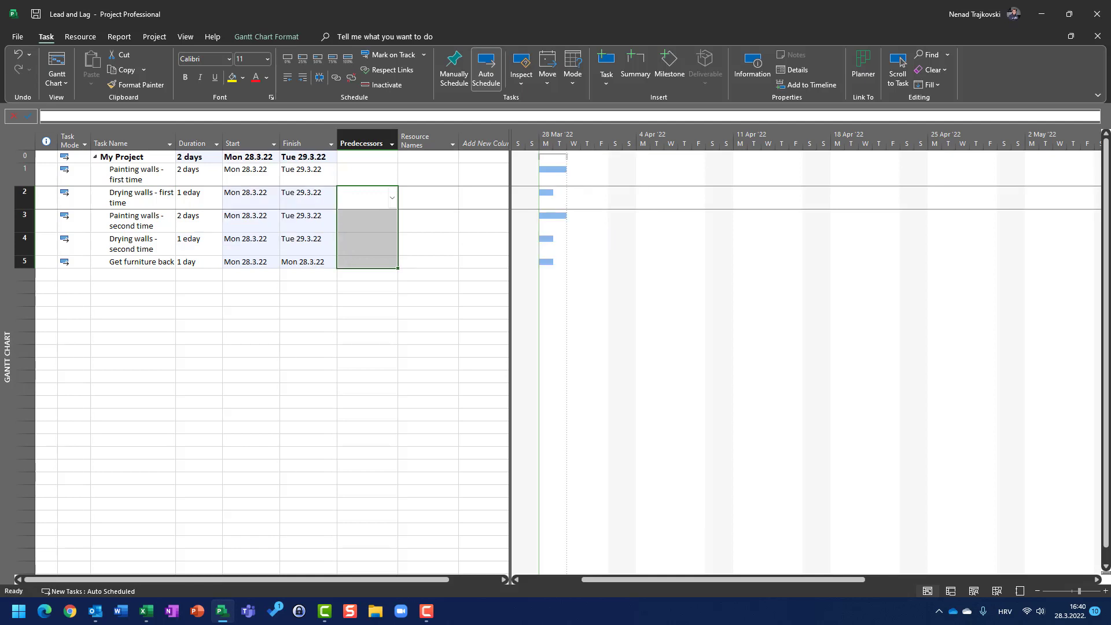
Delete the two drying tasks, Drying walls - first time and Drying walls - second time
{"action": "right_click", "coordinate": [24, 197]}
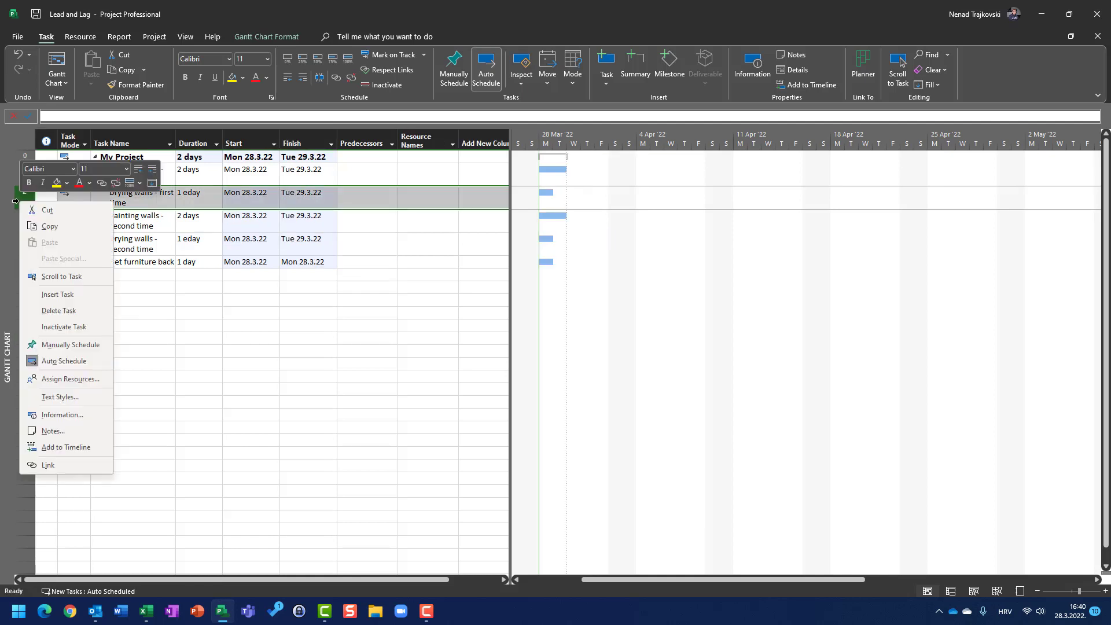
{"action": "left_click", "coordinate": [59, 311]}
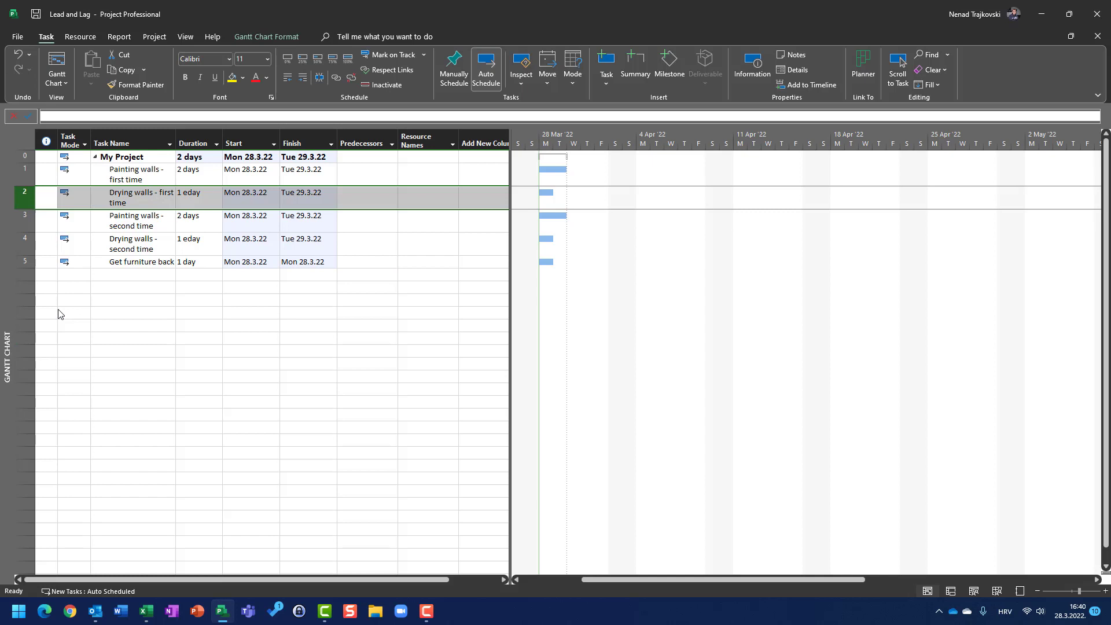
{"action": "right_click", "coordinate": [25, 217]}
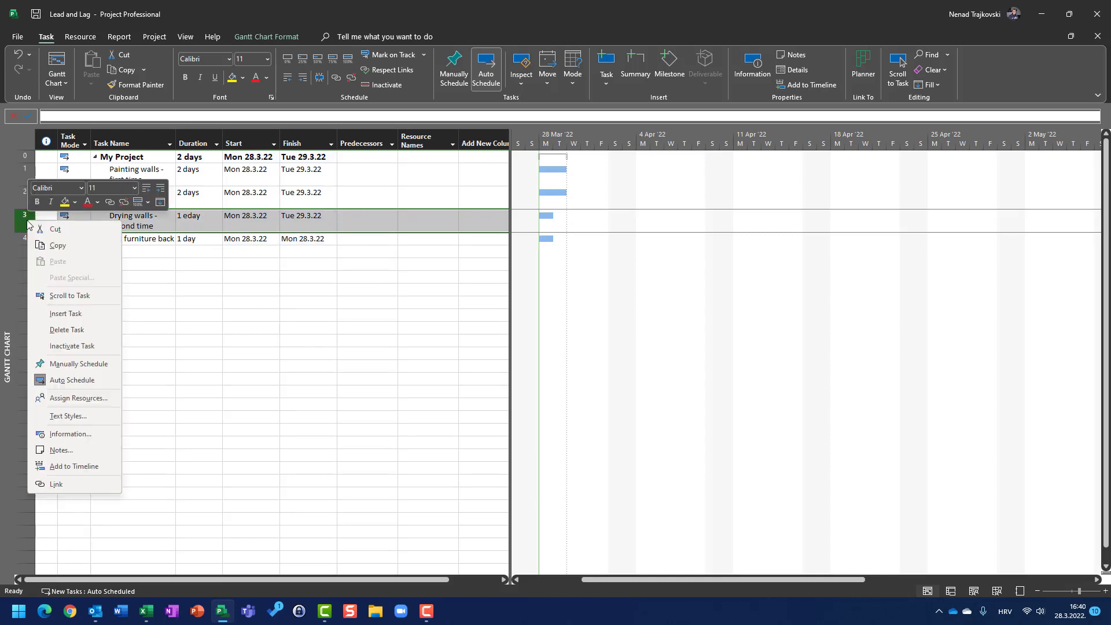
{"action": "left_click", "coordinate": [63, 333]}
Link the tasks by setting predecessor 1 for the second painting task and 2 for Get furniture back
{"action": "left_click", "coordinate": [360, 198]}
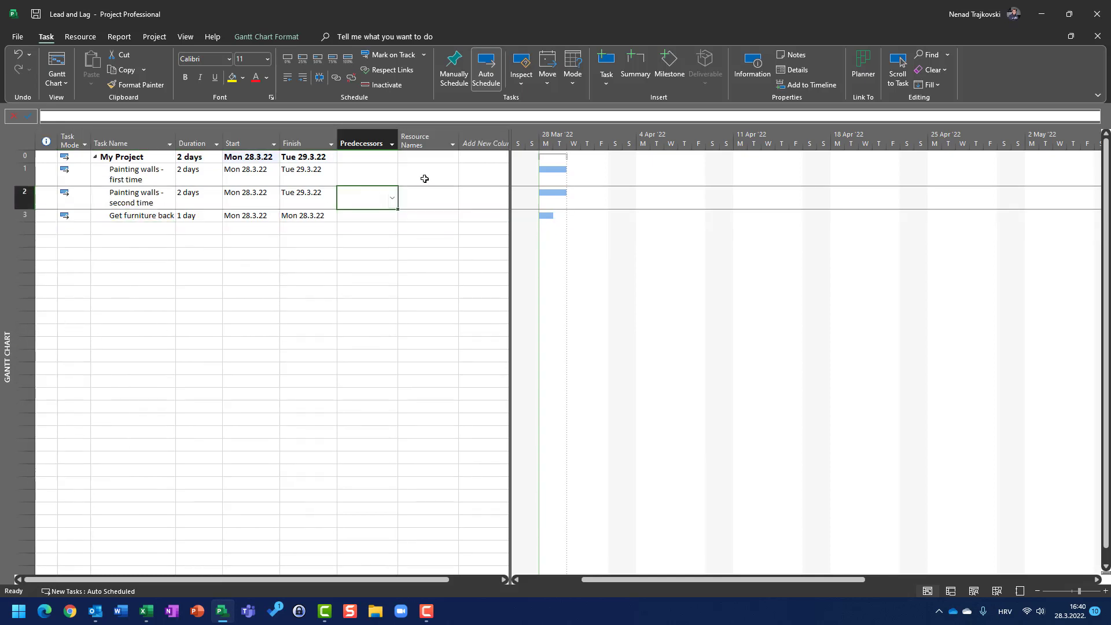
{"action": "type", "text": "1"}
{"action": "key", "text": "Return"}
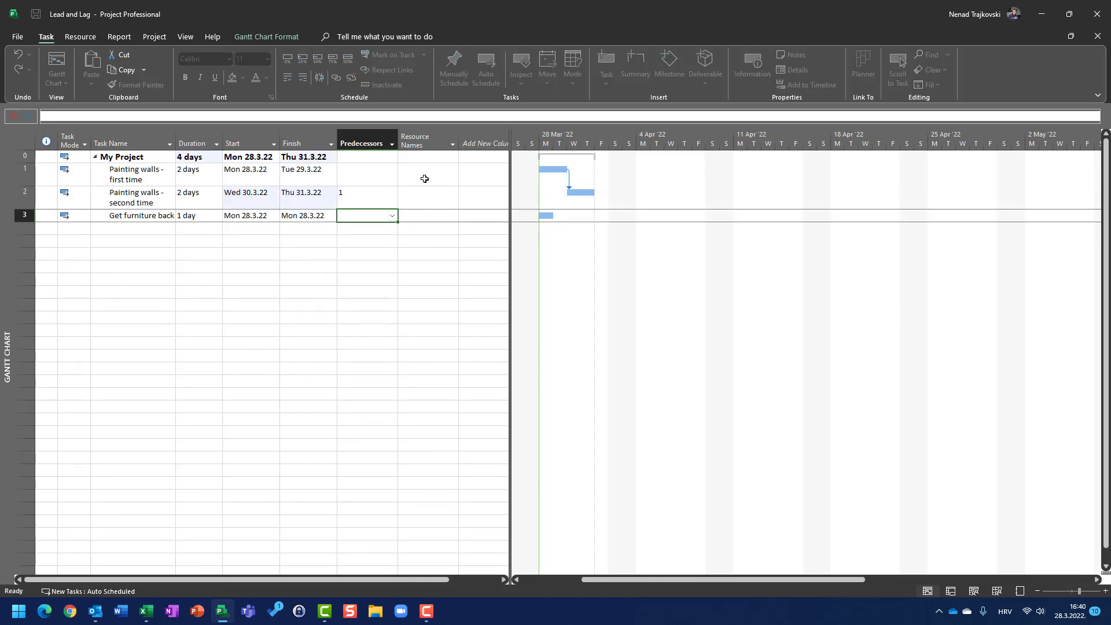
{"action": "type", "text": "2"}
{"action": "key", "text": "Return"}
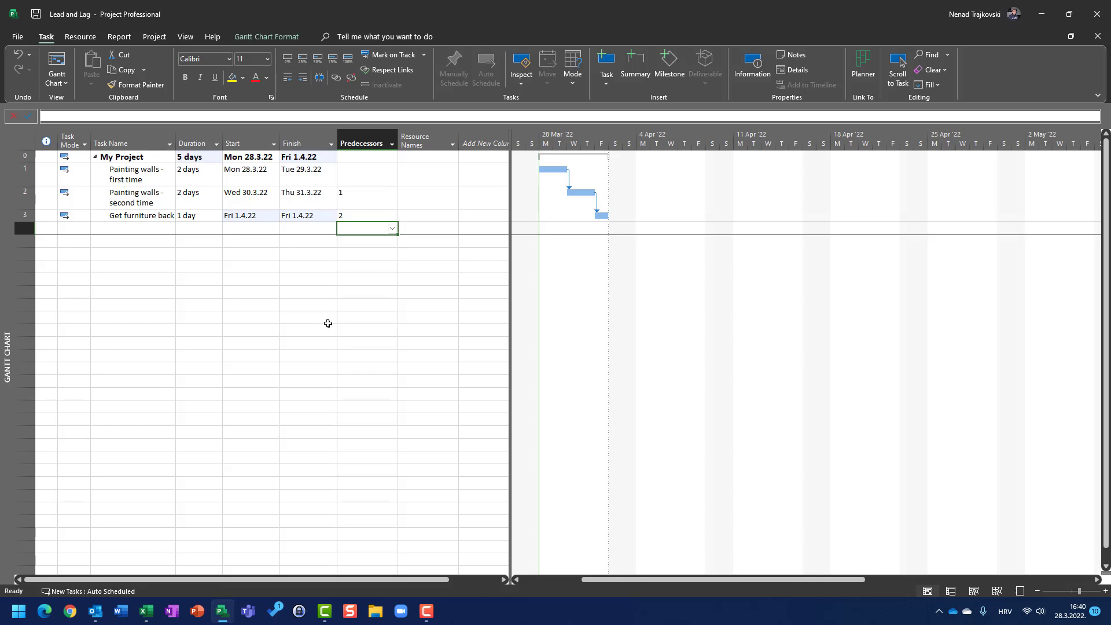
In the second painting task's information, set the lag on its predecessor link to 1ed
{"action": "double_click", "coordinate": [24, 199]}
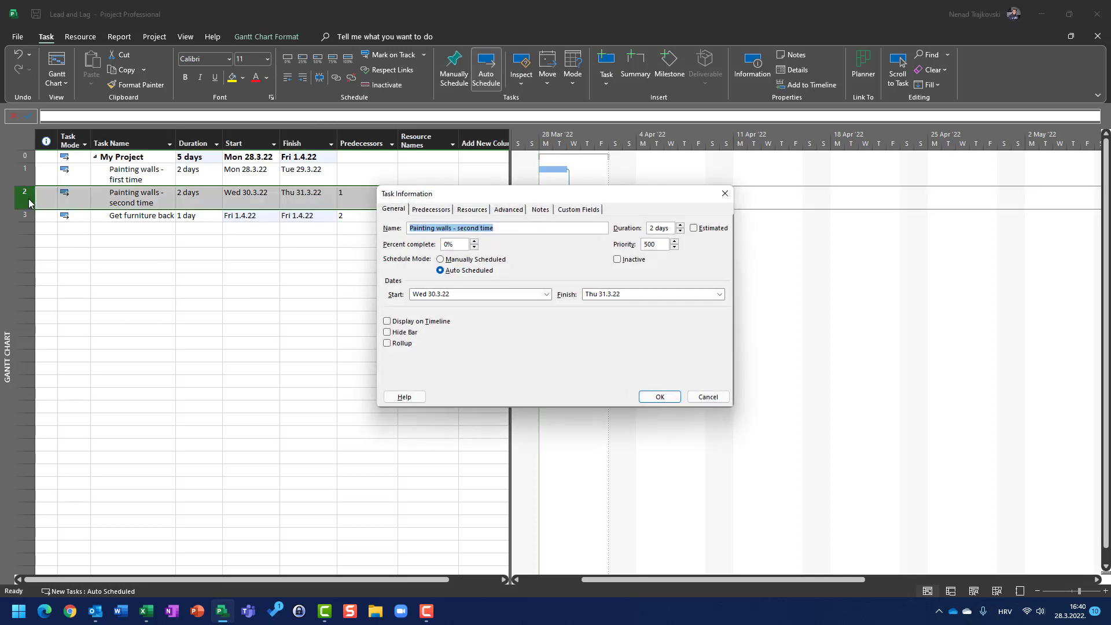
{"action": "left_click", "coordinate": [447, 210]}
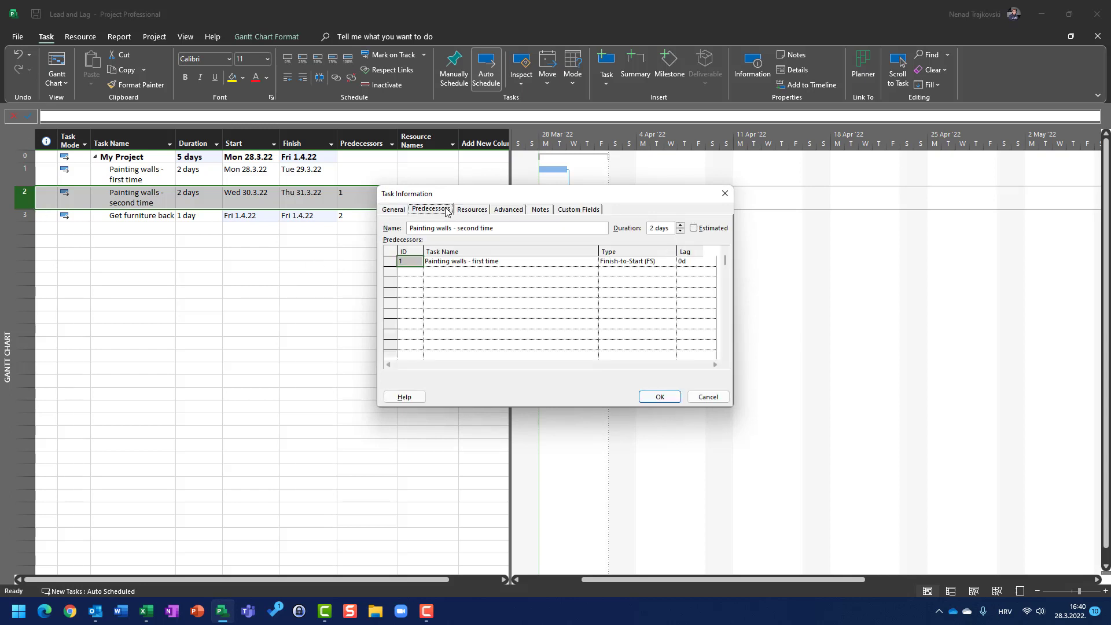
{"action": "left_click", "coordinate": [687, 264]}
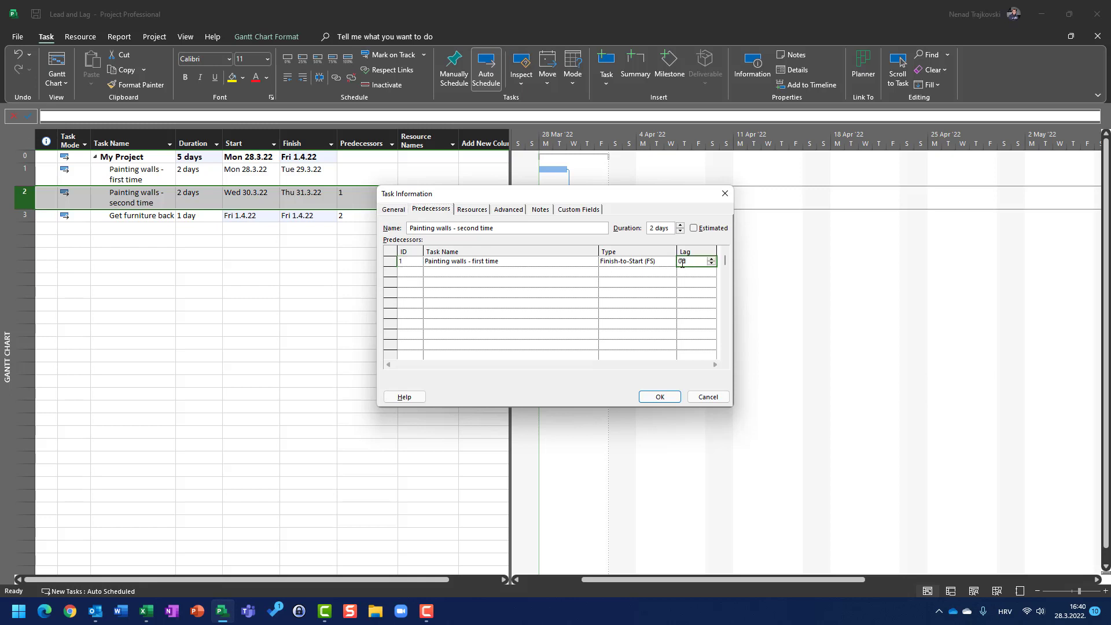
{"action": "type", "text": "1ed"}
{"action": "left_click_drag", "start_coordinate": [570, 199], "coordinate": [524, 293]}
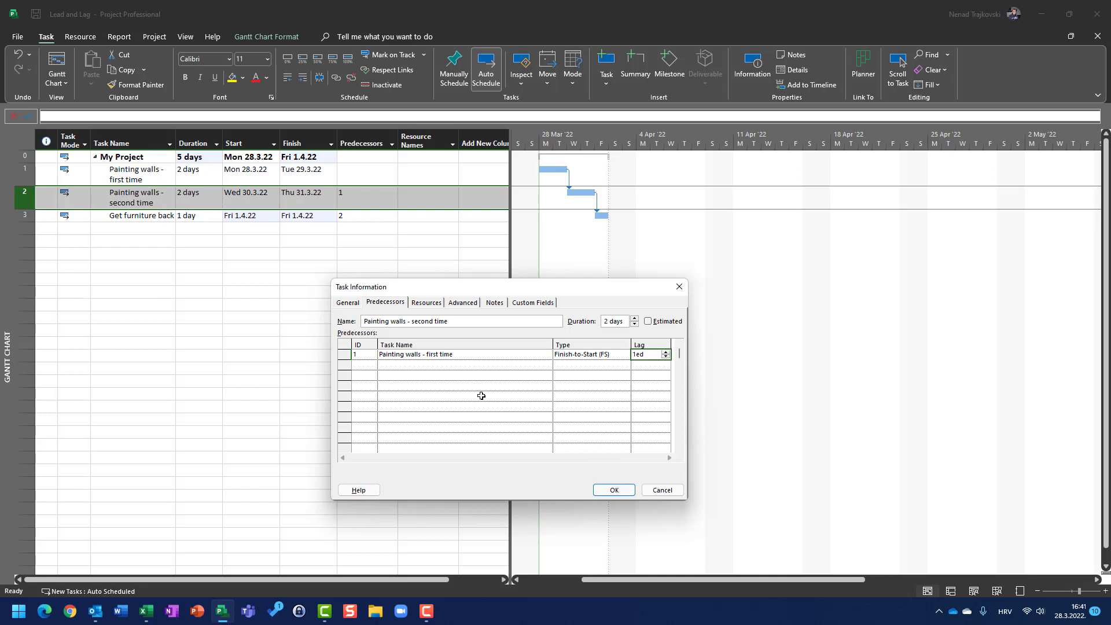
{"action": "left_click", "coordinate": [623, 493]}
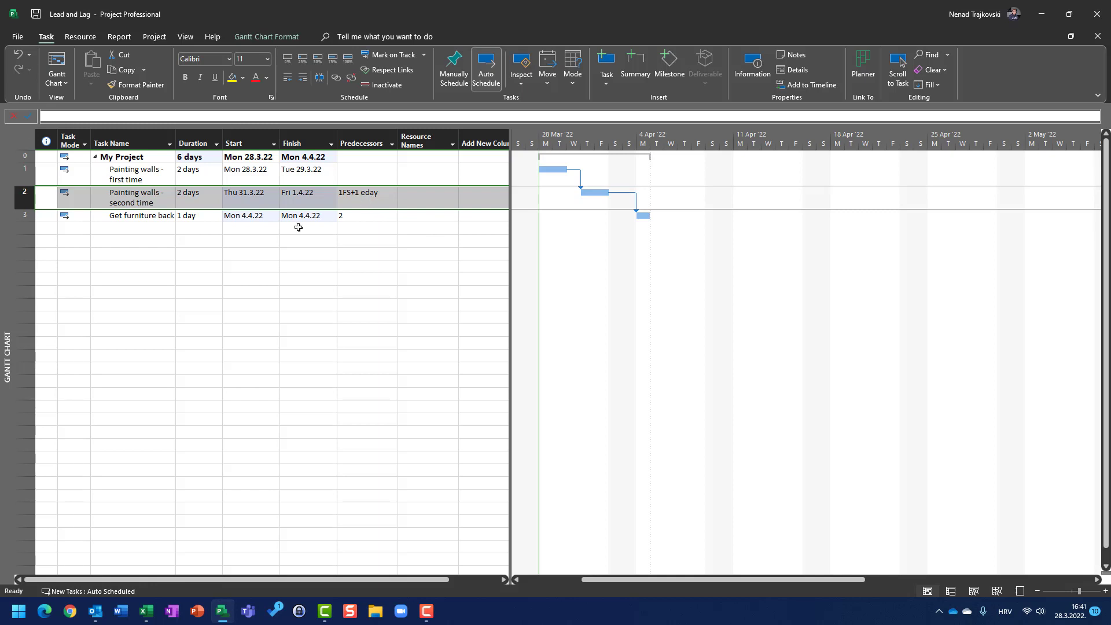
{"action": "left_click", "coordinate": [118, 216]}
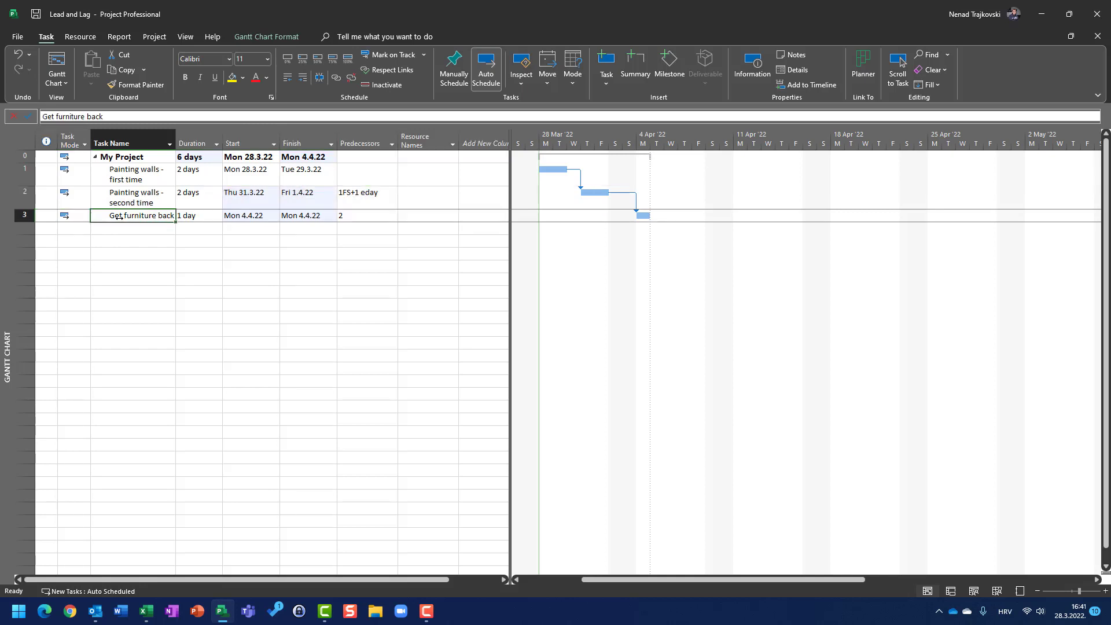
{"action": "double_click", "coordinate": [118, 217]}
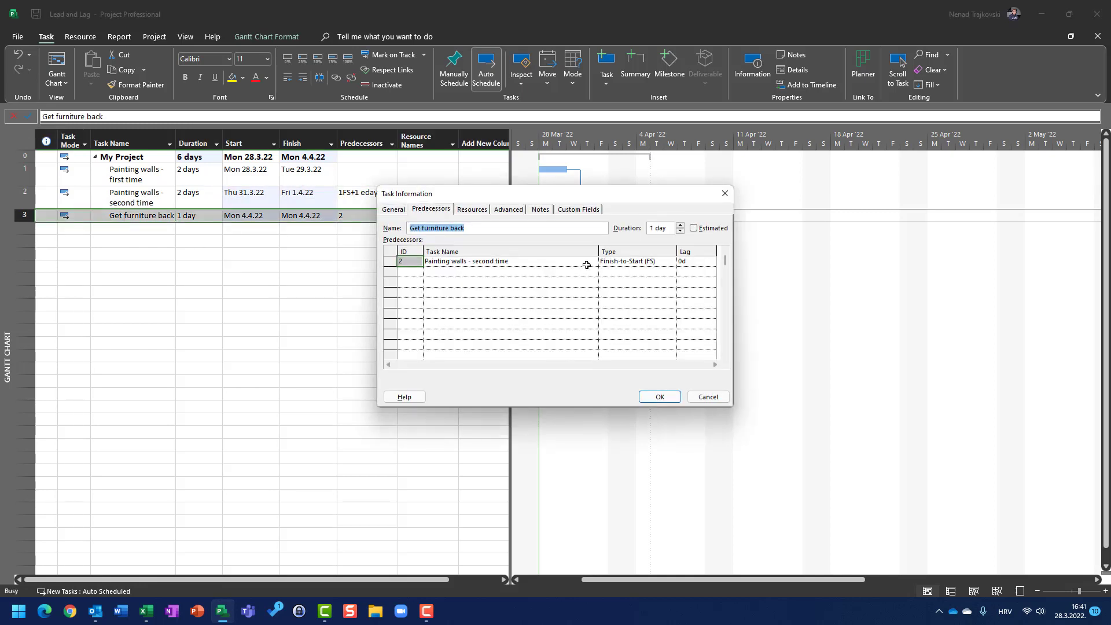
{"action": "left_click", "coordinate": [707, 397]}
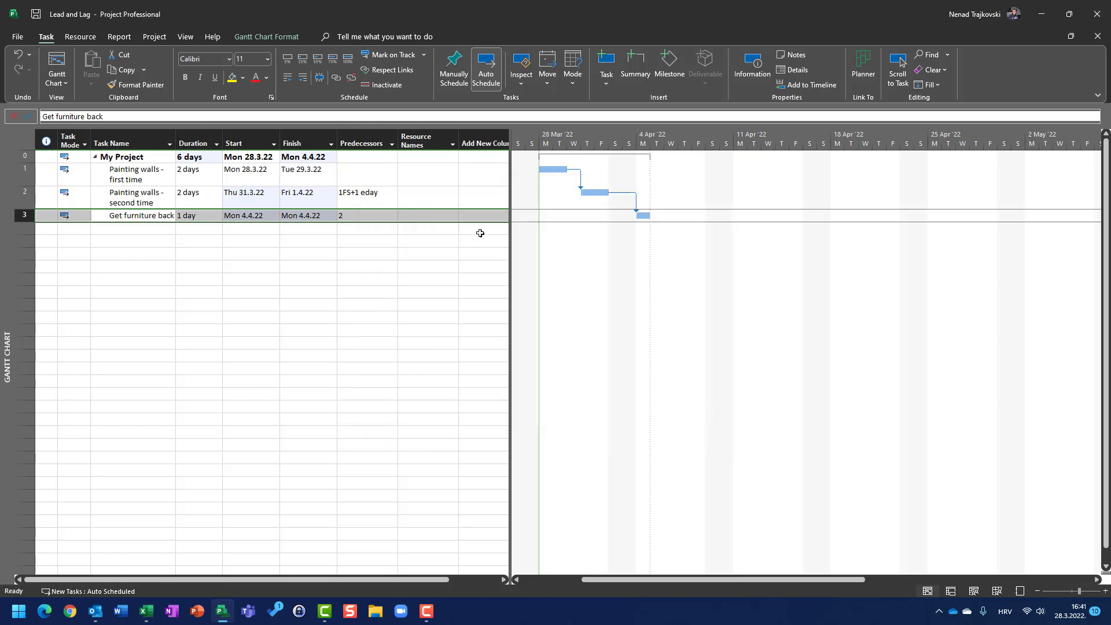
Set Get furniture back's predecessor to 2FS+1ed
{"action": "left_click", "coordinate": [371, 216]}
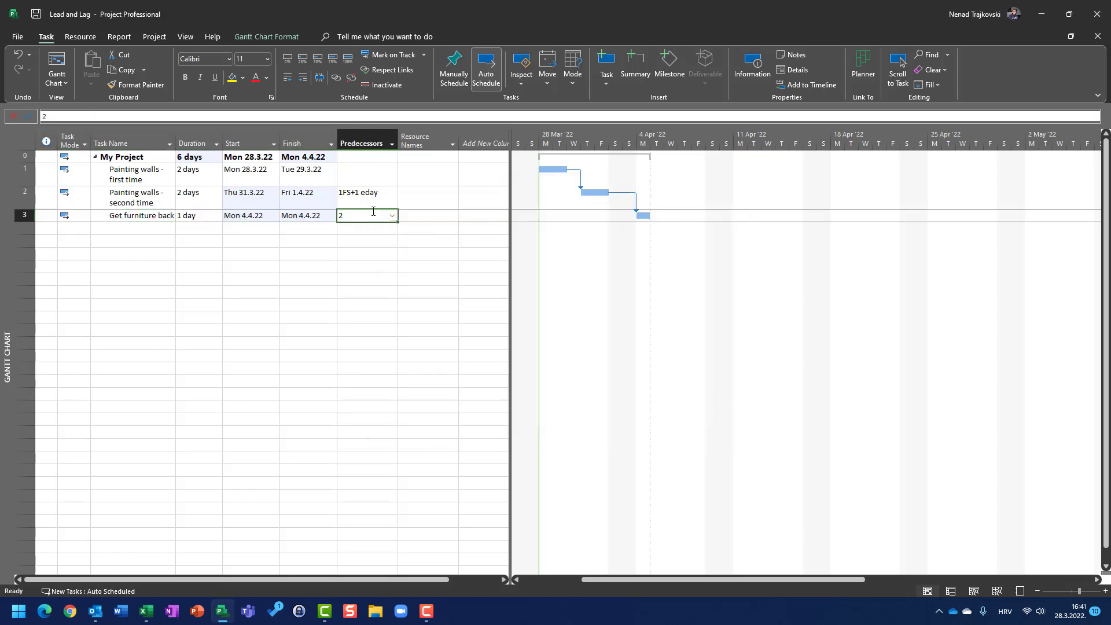
{"action": "left_click", "coordinate": [373, 212]}
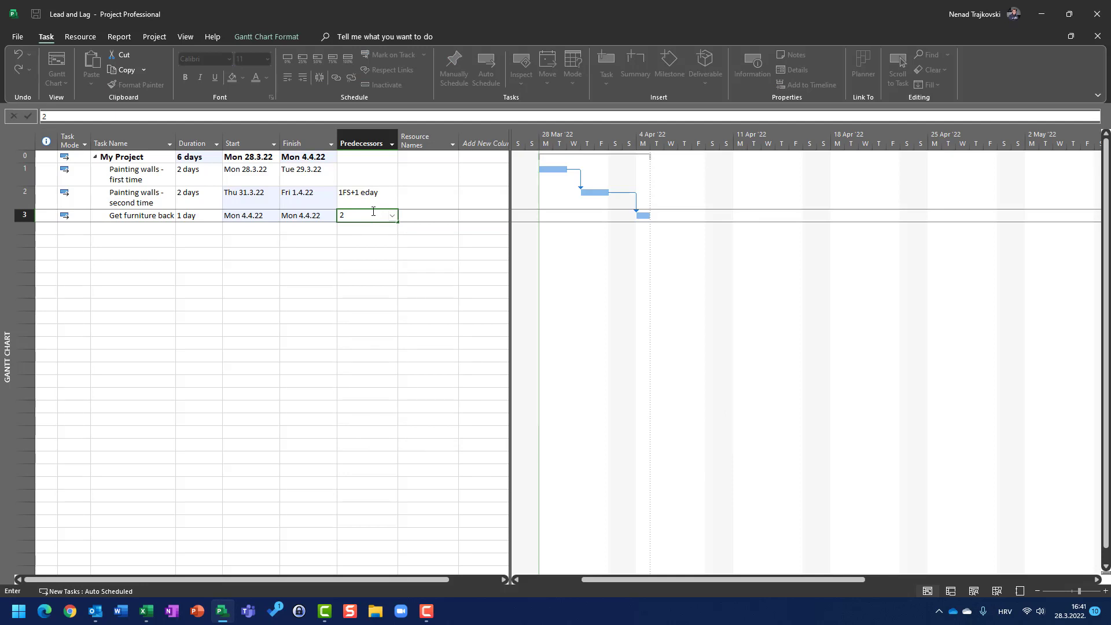
{"action": "type", "text": "fs+1 ed"}
{"action": "key", "text": "Return"}
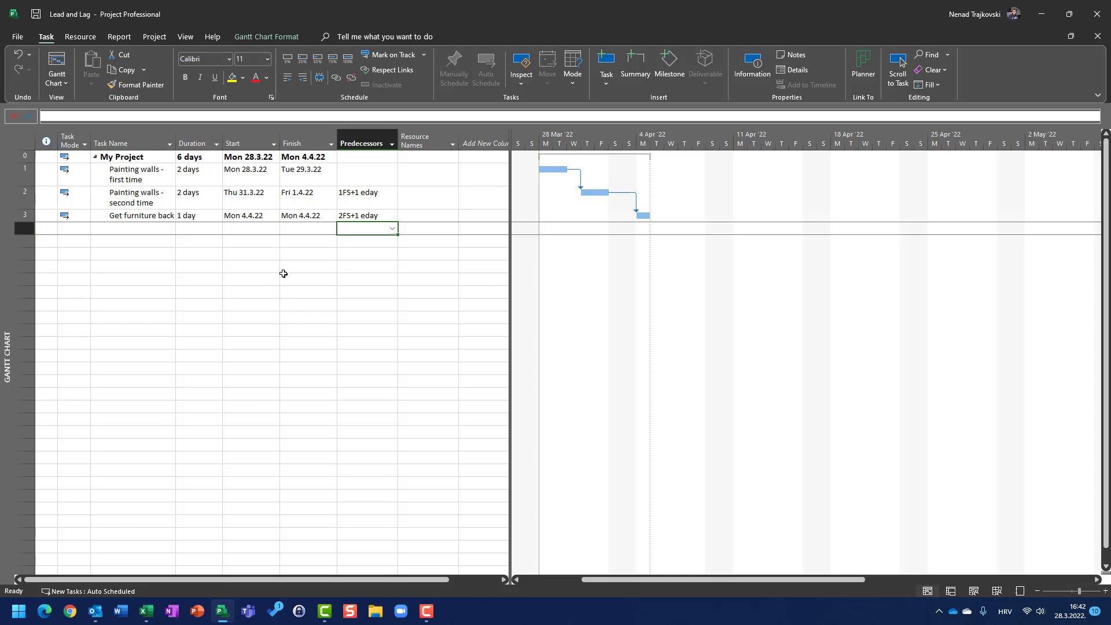
Set the duration of Painting walls - second time to 4 days
{"action": "left_click", "coordinate": [198, 203]}
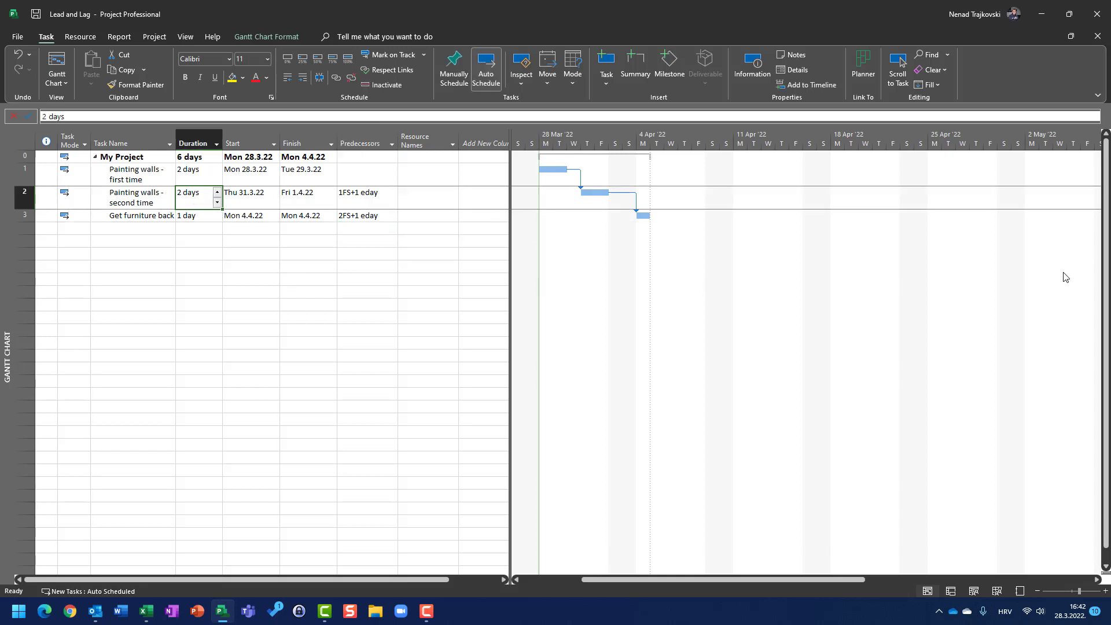
{"action": "type", "text": "4"}
{"action": "key", "text": "Return"}
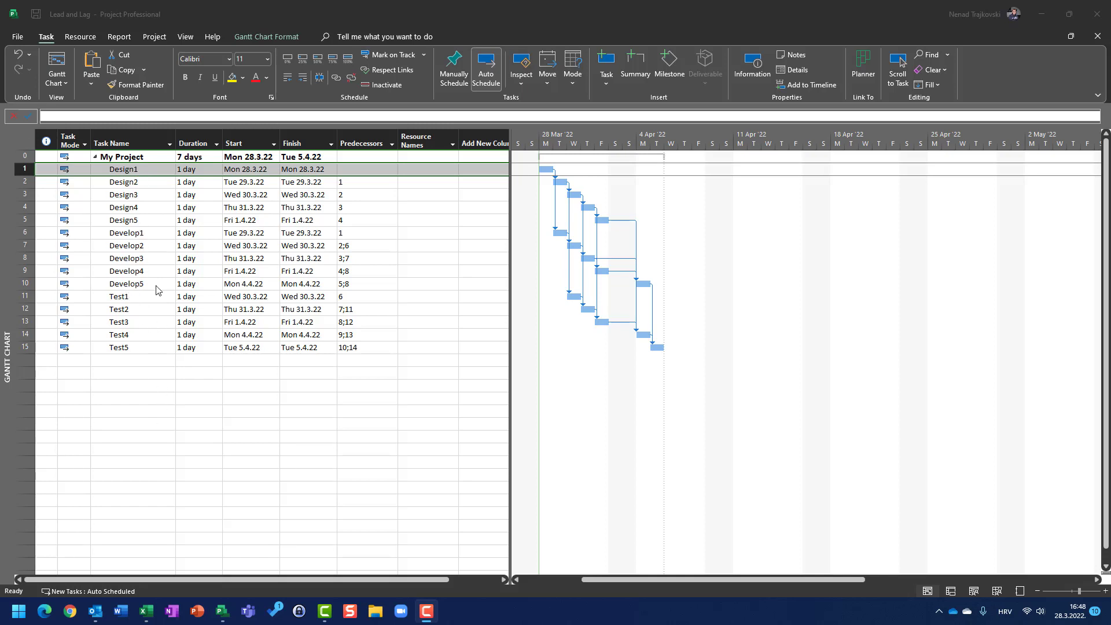
Examine the Design, Develop and Test tasks and their predecessor links in the second project
{"action": "left_click", "coordinate": [181, 173]}
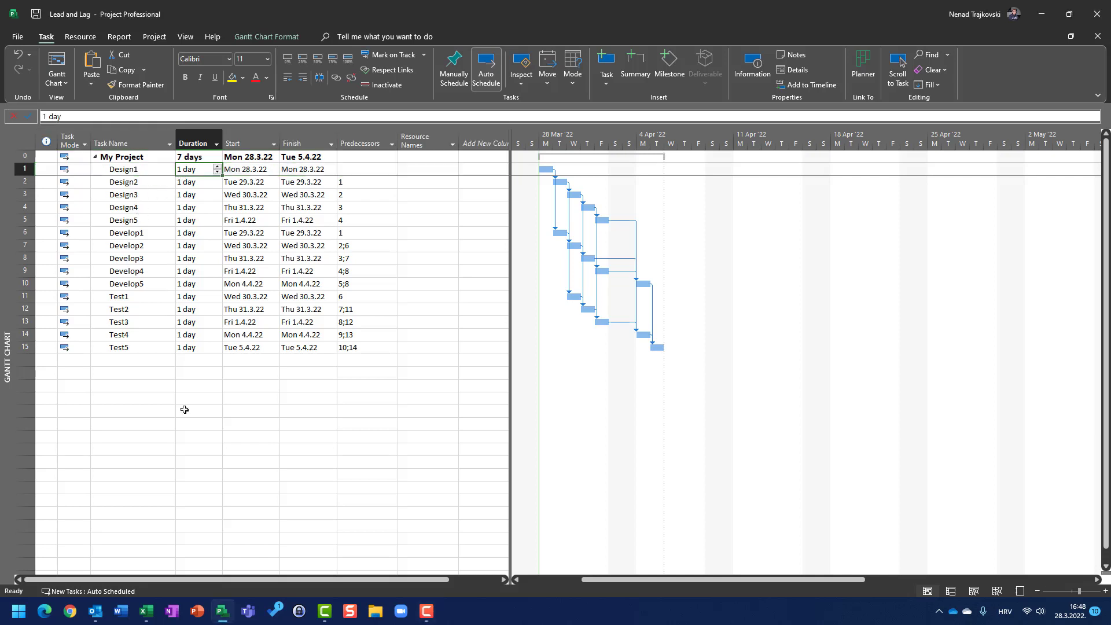
{"action": "left_click", "coordinate": [116, 170]}
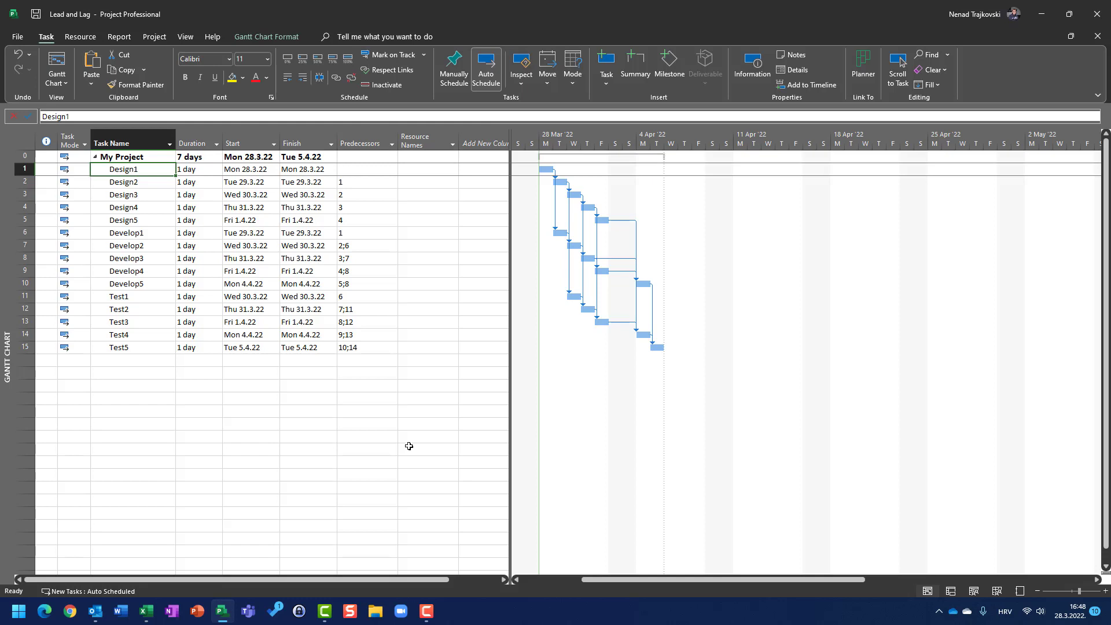
{"action": "key", "text": "Down"}
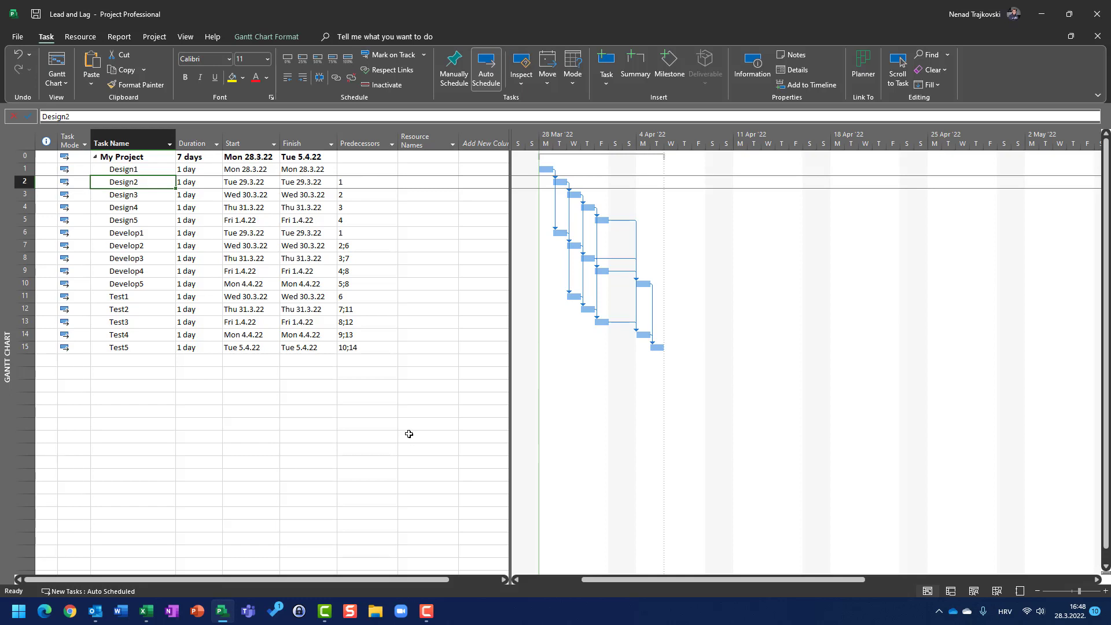
{"action": "left_click", "coordinate": [136, 233]}
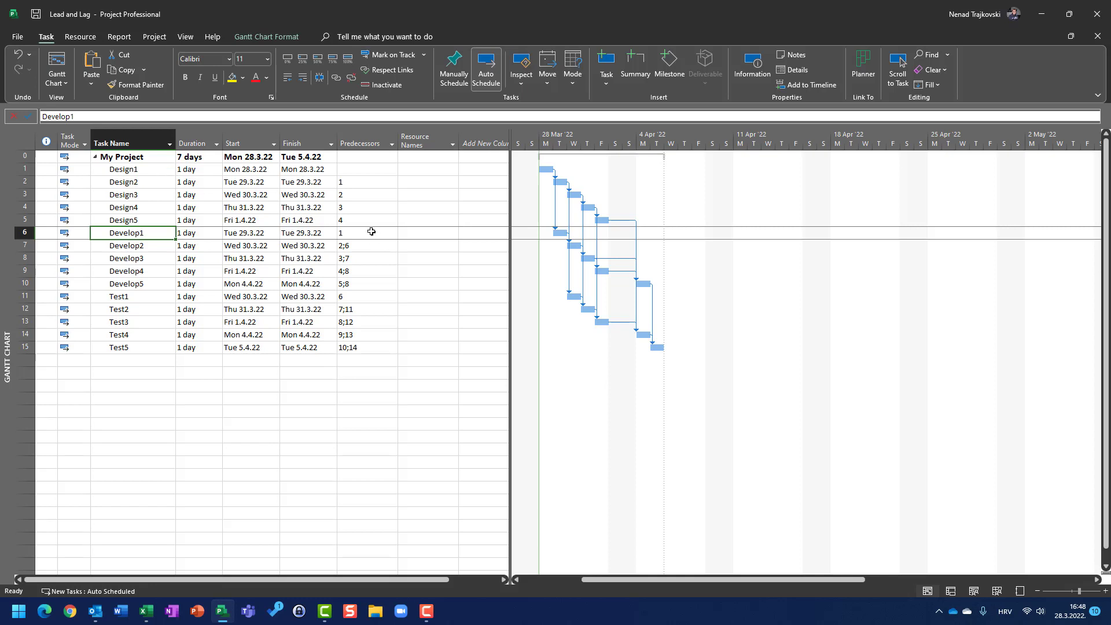
{"action": "left_click", "coordinate": [125, 248]}
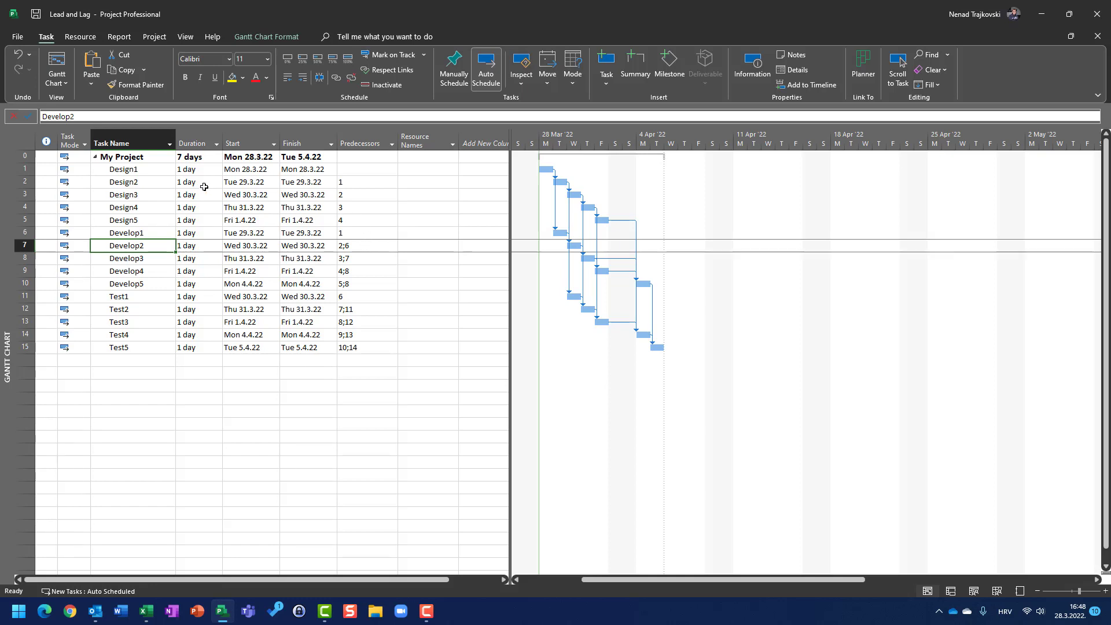
{"action": "left_click", "coordinate": [138, 185]}
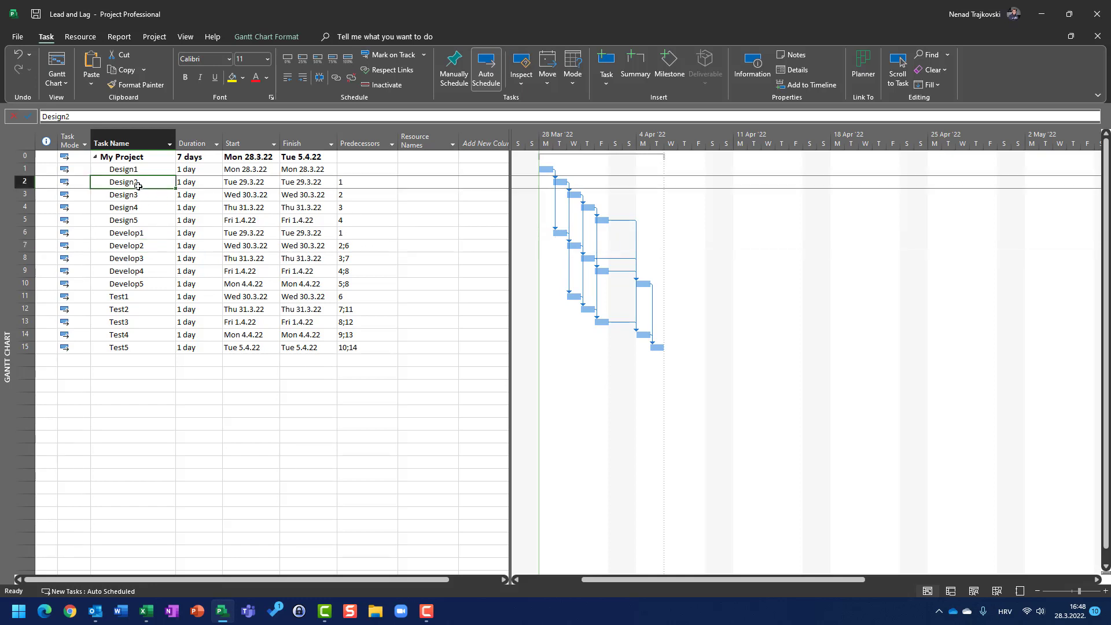
Review the predecessor links of the Develop and Test tasks in the task list
{"action": "left_click", "coordinate": [345, 235]}
{"action": "left_click", "coordinate": [357, 246]}
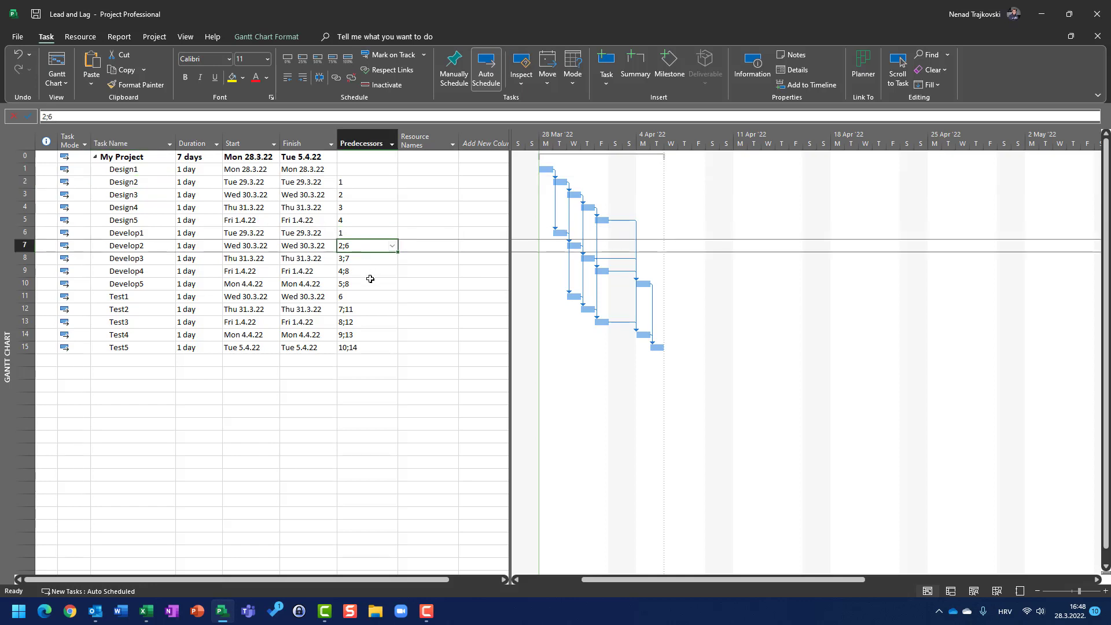
{"action": "left_click", "coordinate": [108, 259]}
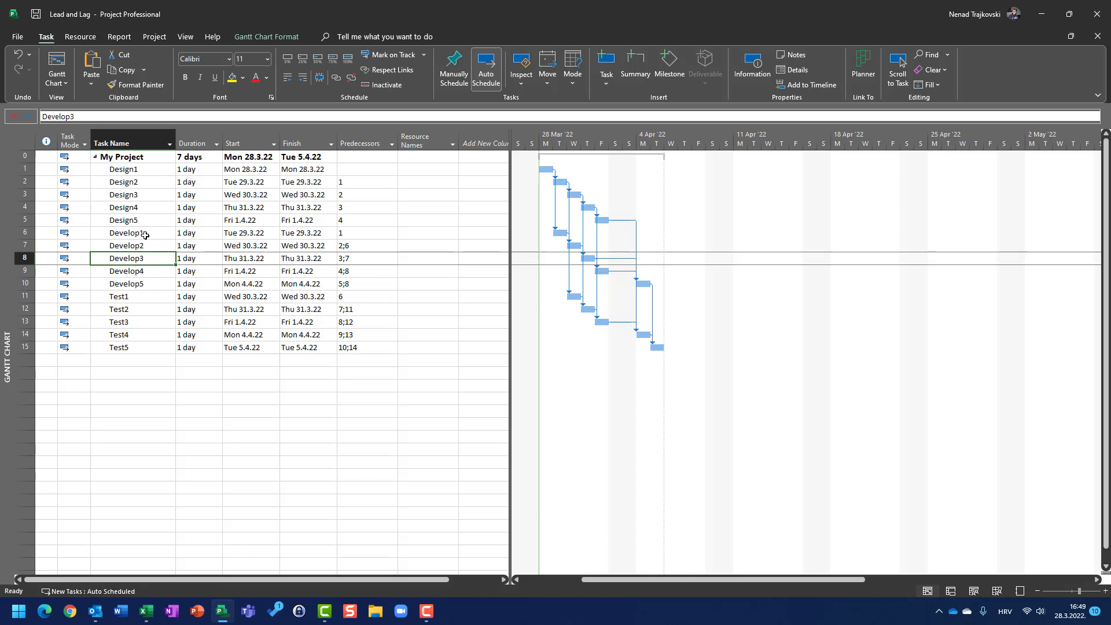
{"action": "left_click", "coordinate": [17, 232]}
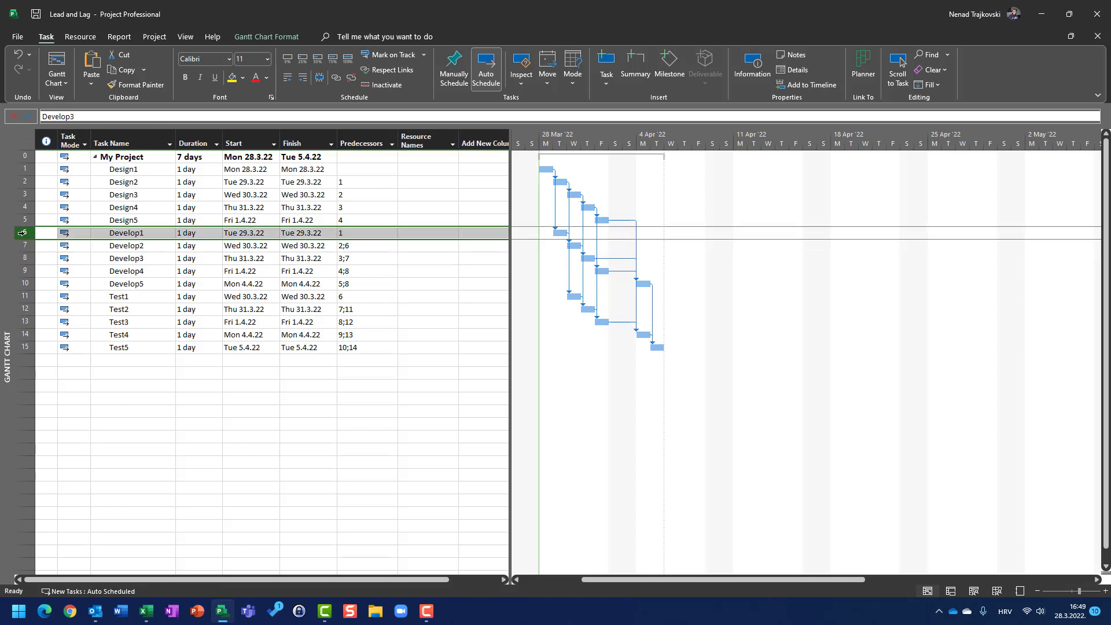
{"action": "left_click", "coordinate": [120, 309]}
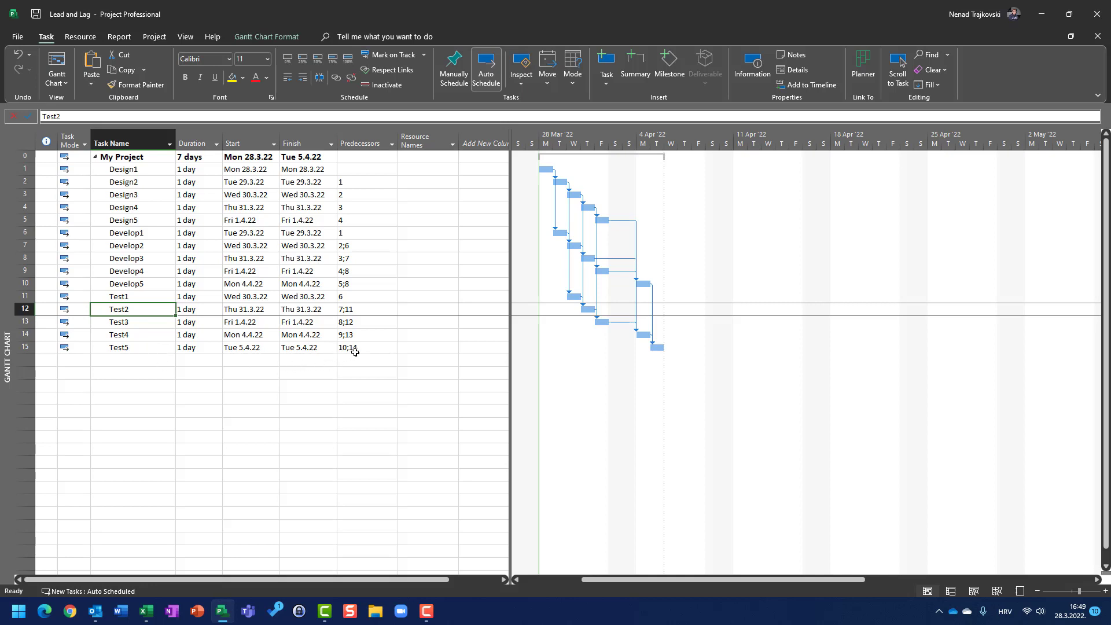
{"action": "left_click", "coordinate": [125, 285]}
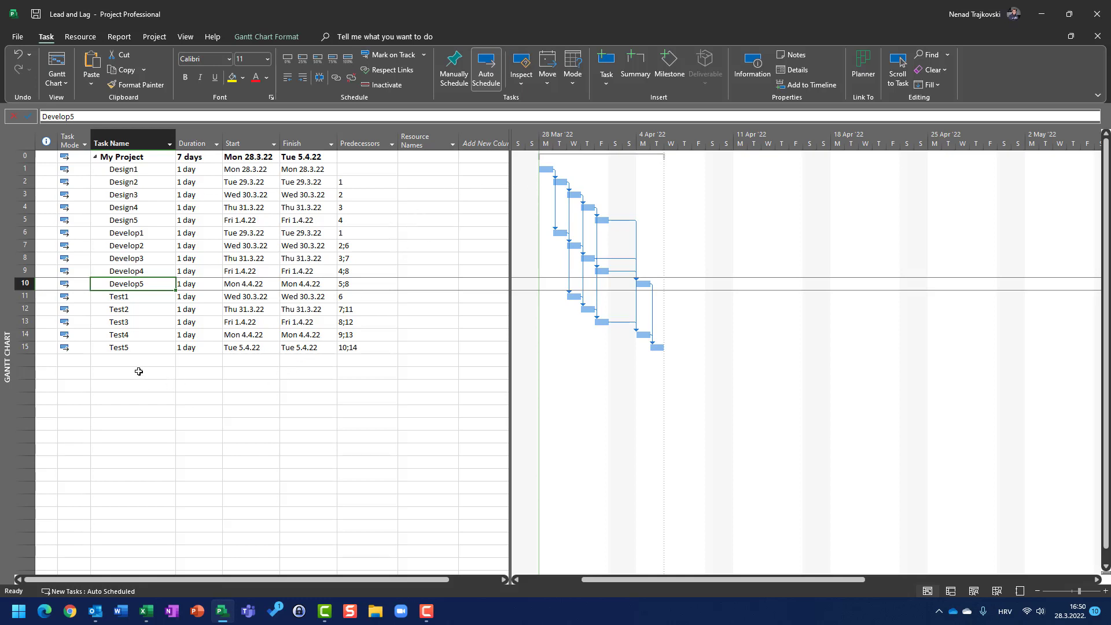
Add three new tasks named Design, Develop and Test below the existing list
{"action": "left_click", "coordinate": [146, 369]}
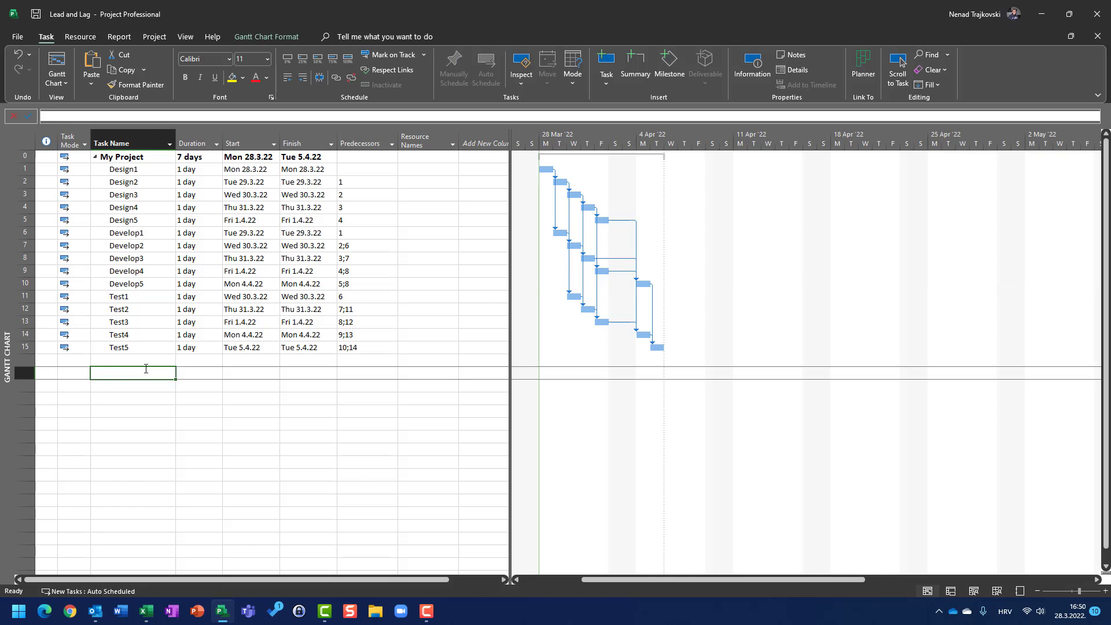
{"action": "type", "text": "Desig"}
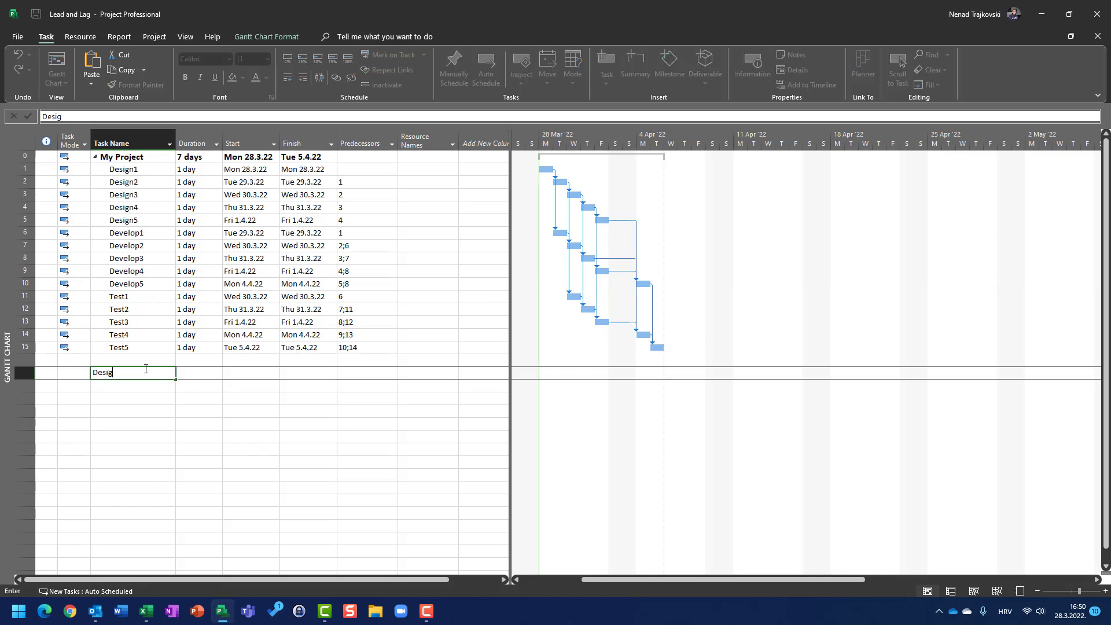
{"action": "type", "text": "n"}
{"action": "key", "text": "Return"}
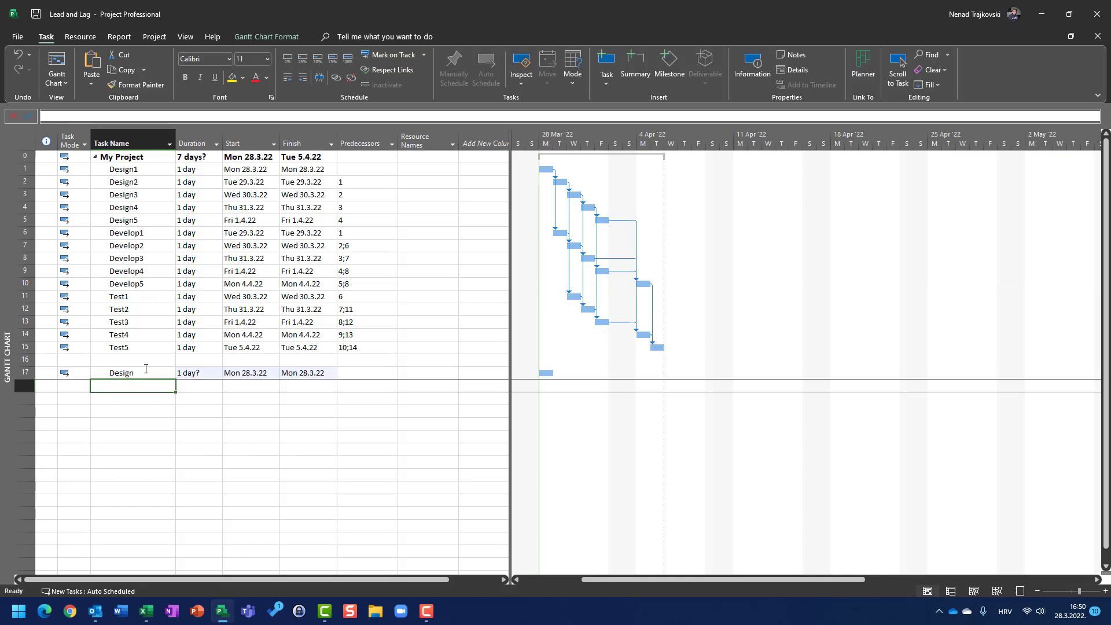
{"action": "type", "text": "Dev"}
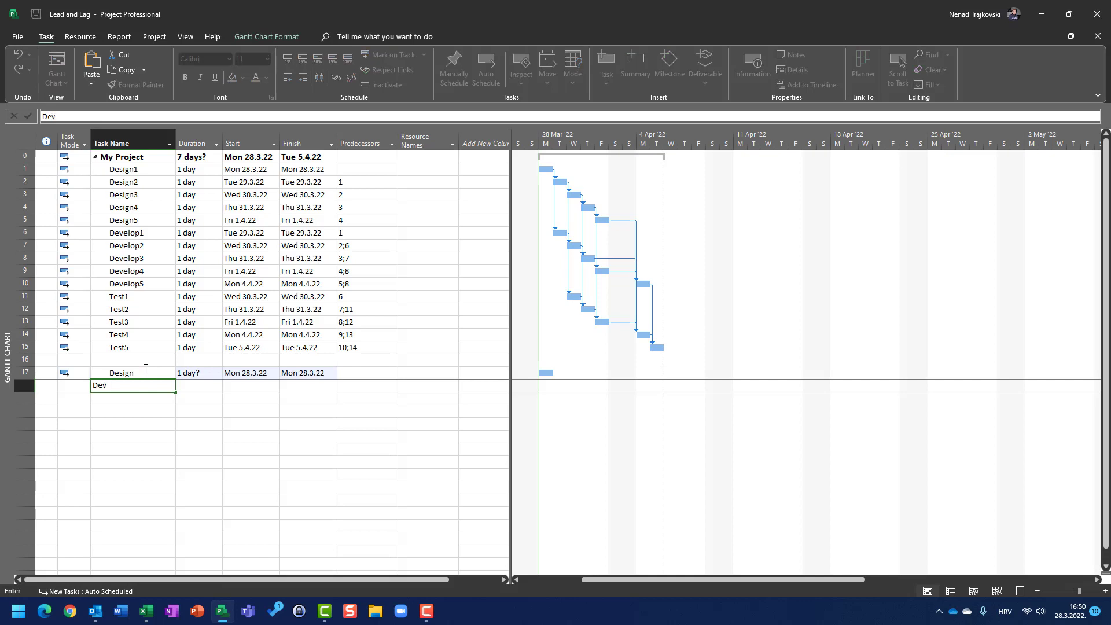
{"action": "type", "text": "elop"}
{"action": "key", "text": "Return"}
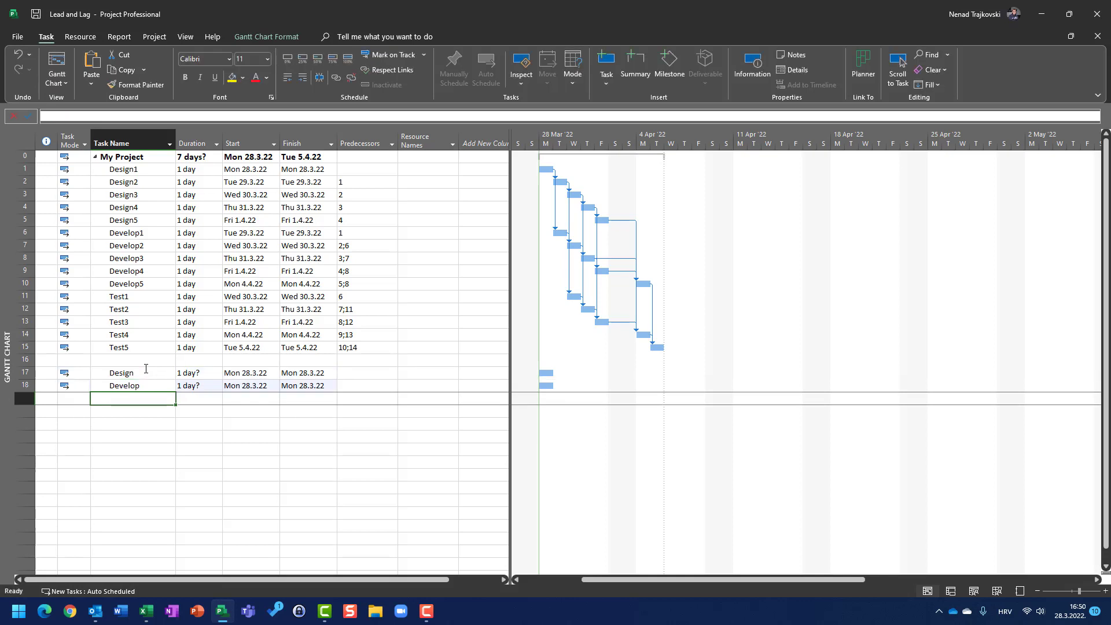
{"action": "type", "text": "Test"}
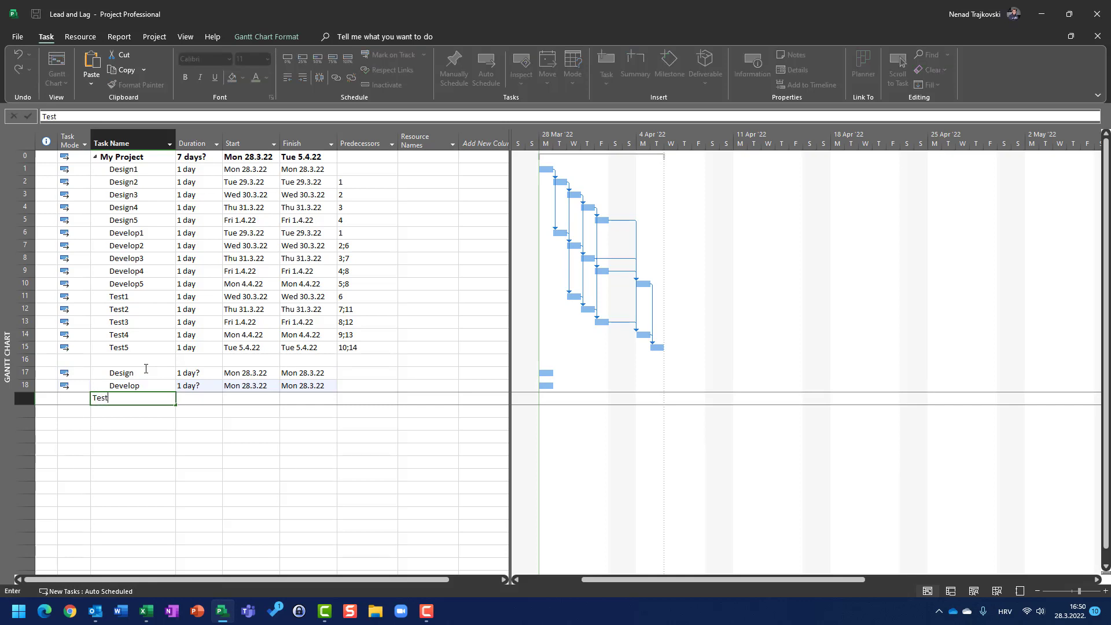
{"action": "key", "text": "Return"}
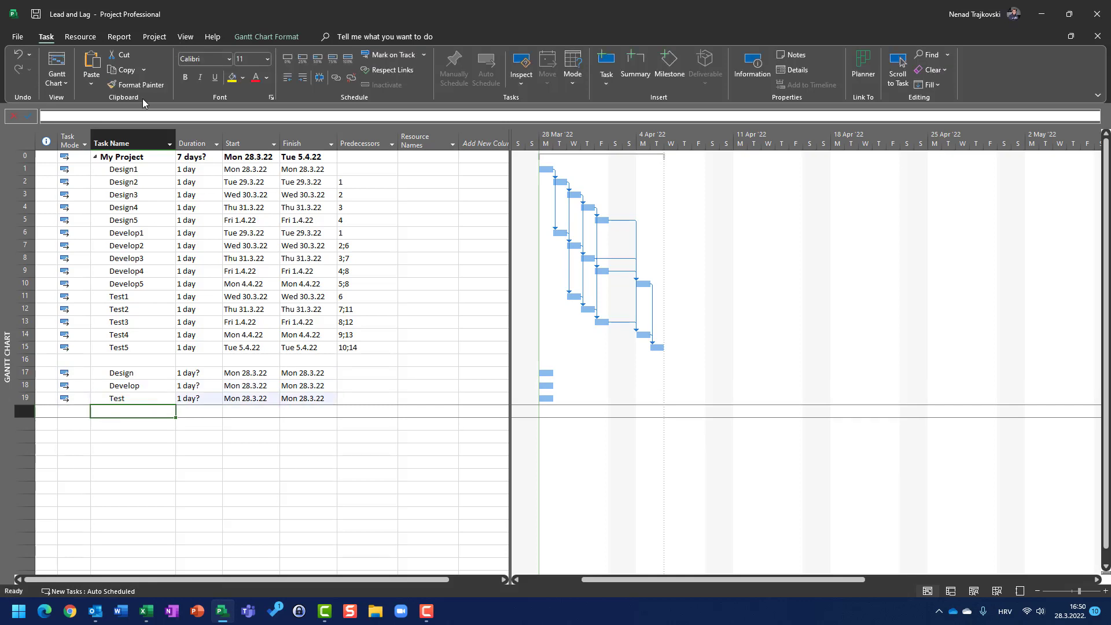
Set the durations of the new Design, Develop and Test tasks to 5 days each
{"action": "left_click_drag", "start_coordinate": [181, 169], "coordinate": [181, 218]}
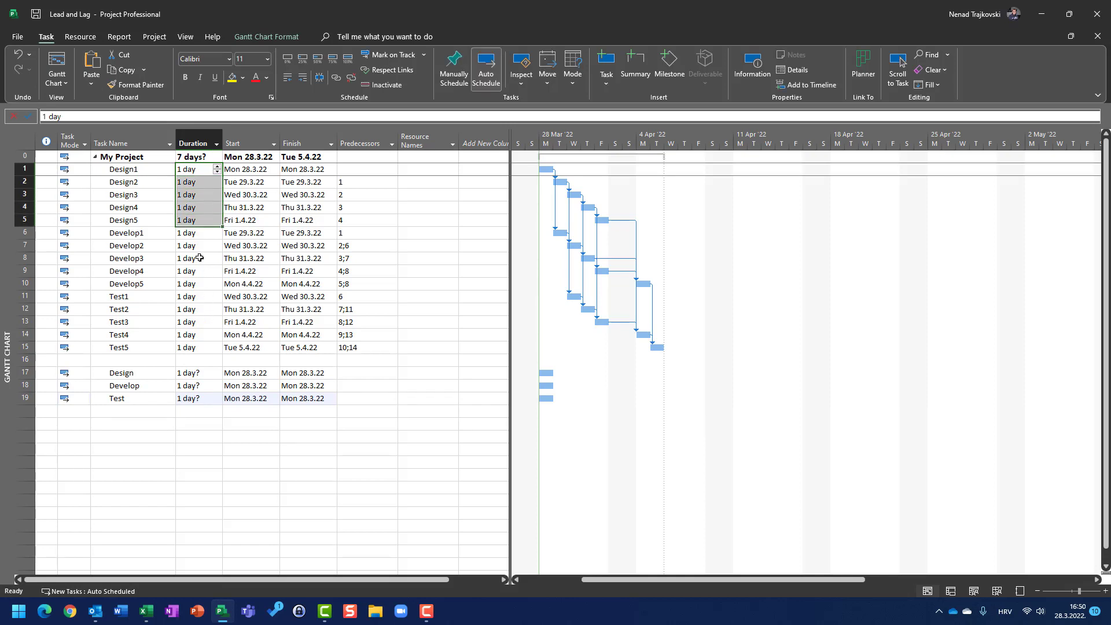
{"action": "left_click", "coordinate": [191, 235]}
{"action": "left_click_drag", "start_coordinate": [192, 240], "coordinate": [190, 283]}
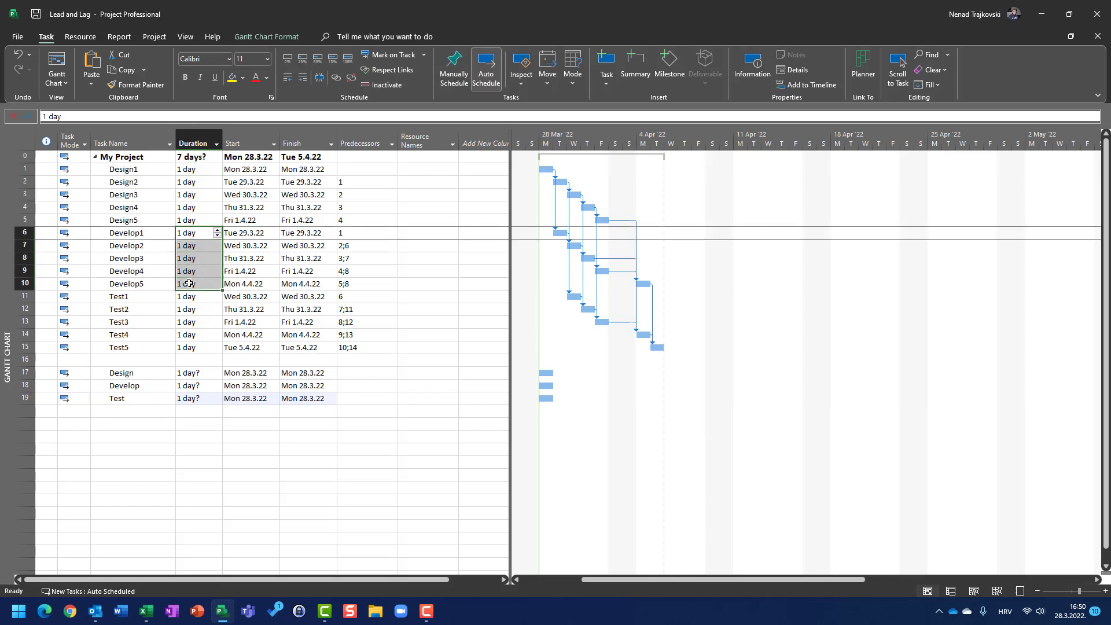
{"action": "left_click", "coordinate": [207, 373]}
{"action": "type", "text": "5"}
{"action": "key", "text": "Return"}
{"action": "type", "text": "5"}
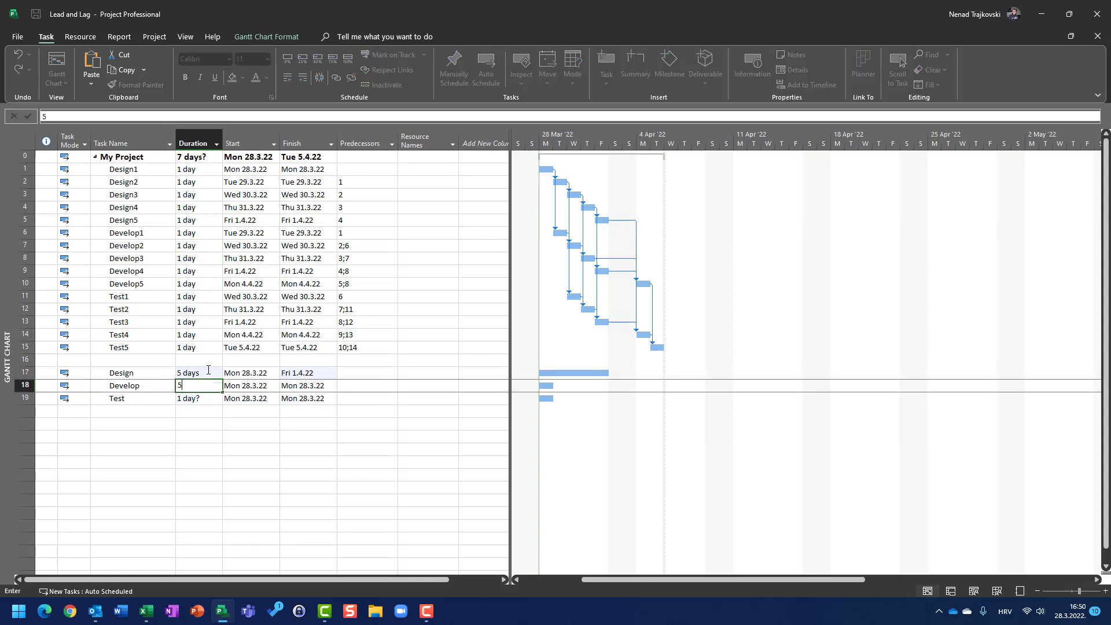
{"action": "key", "text": "Return"}
{"action": "type", "text": "5"}
{"action": "key", "text": "Return"}
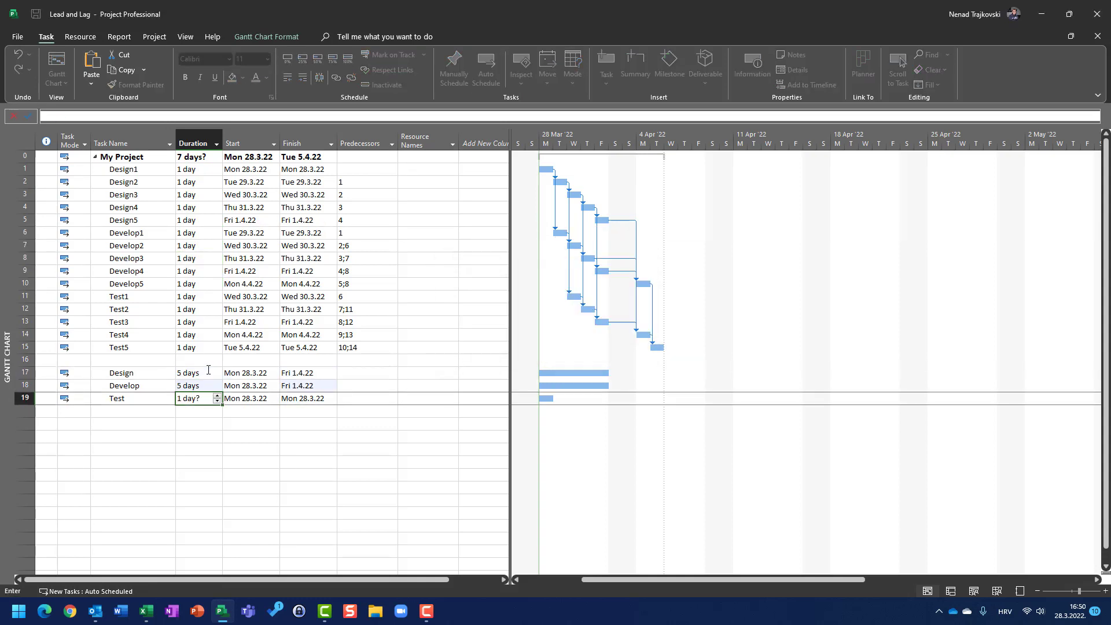
{"action": "key", "text": "Return"}
Link Develop to predecessor 17 and Test to predecessor 18
{"action": "key", "text": "Right"}
{"action": "key", "text": "Right"}
{"action": "key", "text": "Right"}
{"action": "key", "text": "Up"}
{"action": "key", "text": "Up"}
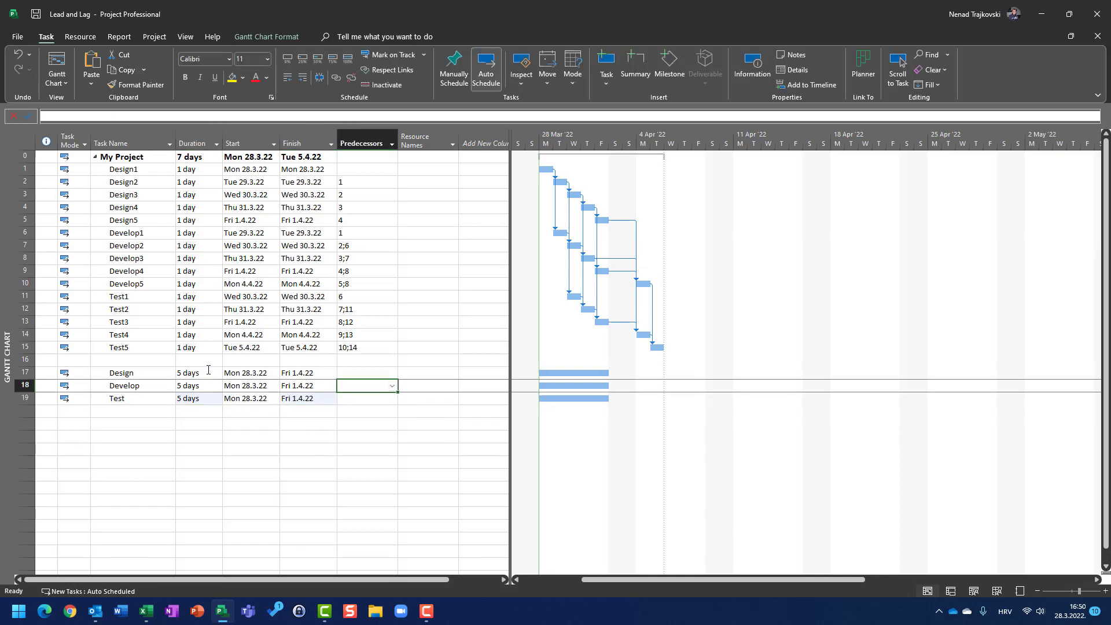
{"action": "type", "text": "17"}
{"action": "key", "text": "Return"}
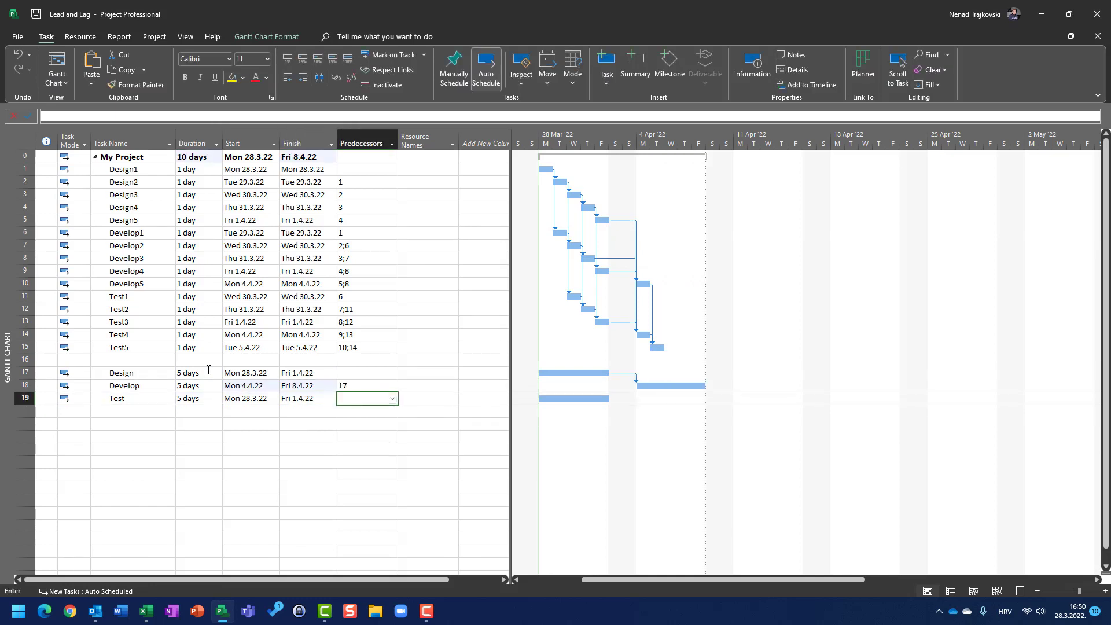
{"action": "type", "text": "18"}
{"action": "key", "text": "Return"}
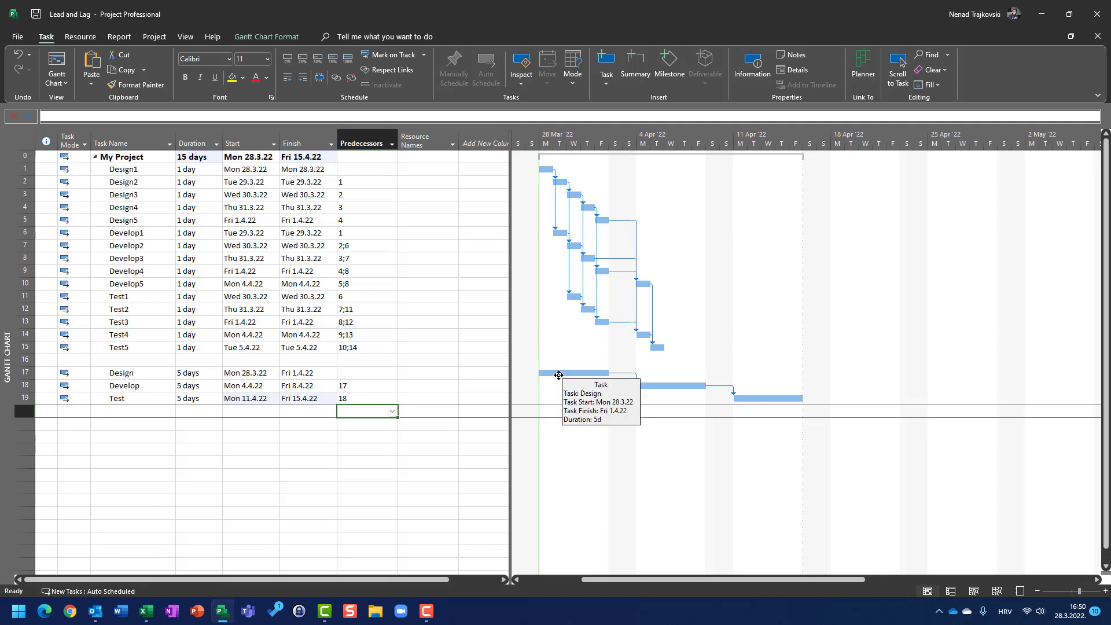
Insert a new task named Sumarry above Design1
{"action": "left_click", "coordinate": [25, 169]}
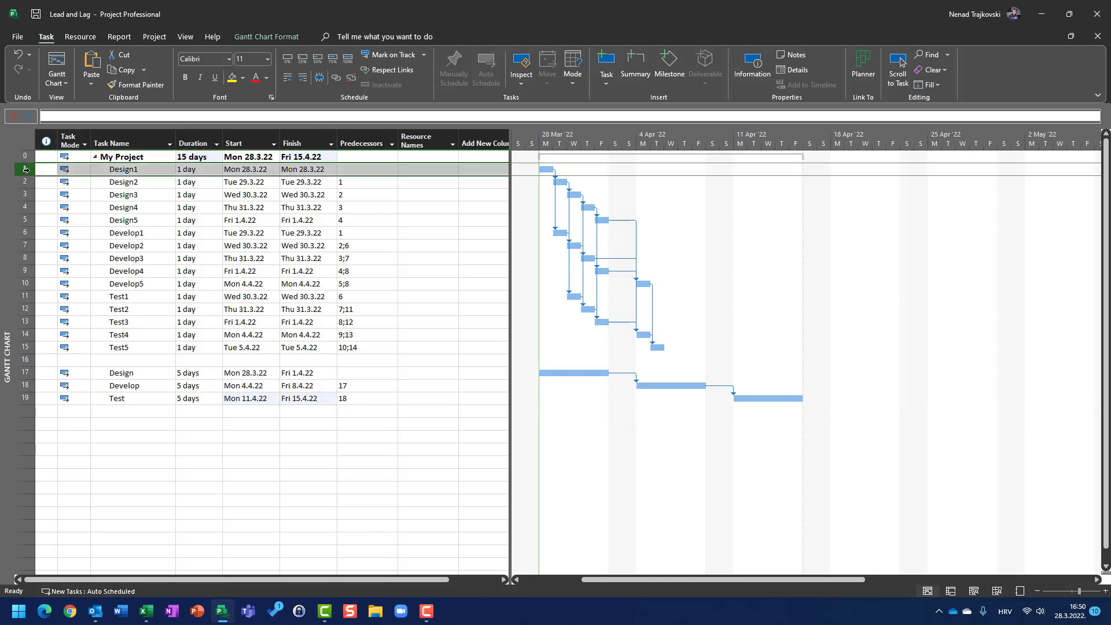
{"action": "key", "text": "Insert"}
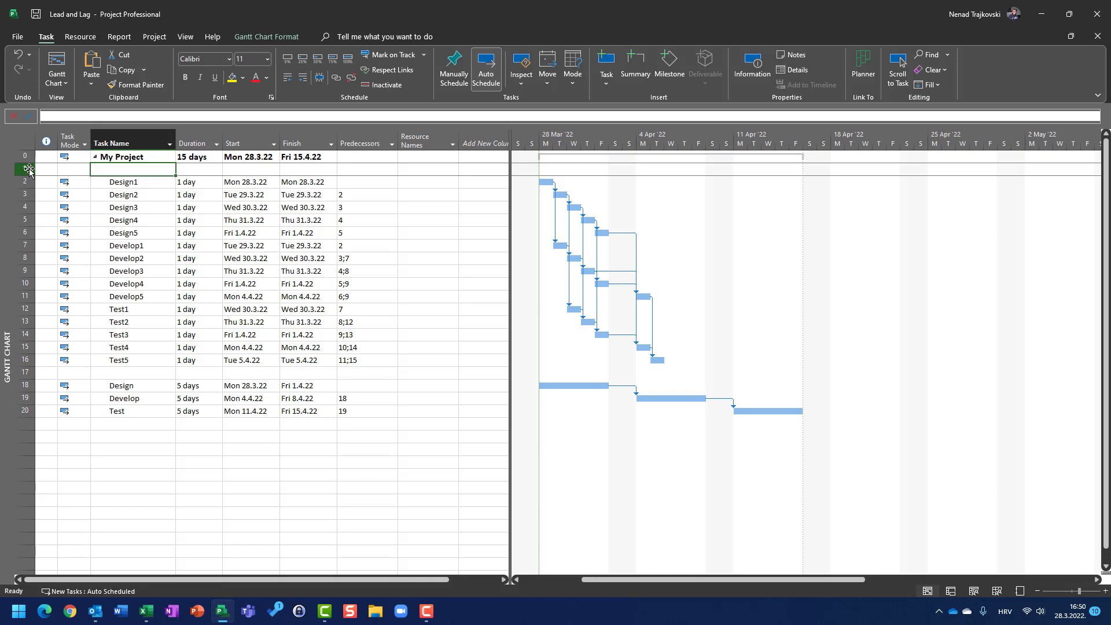
{"action": "type", "text": "Sumarr"}
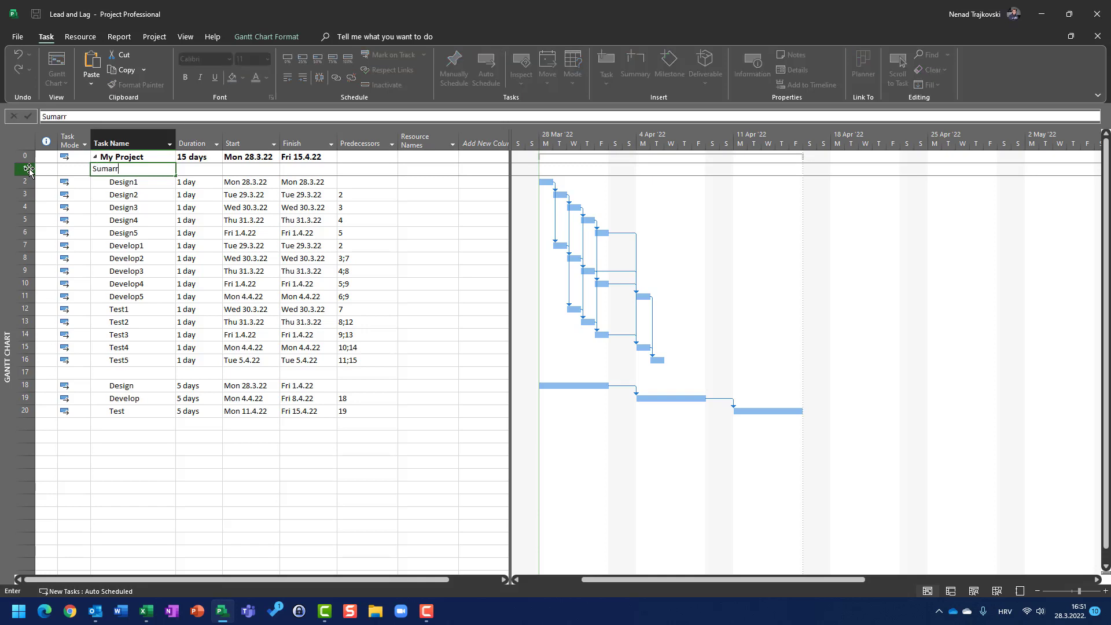
{"action": "type", "text": "y"}
{"action": "key", "text": "Return"}
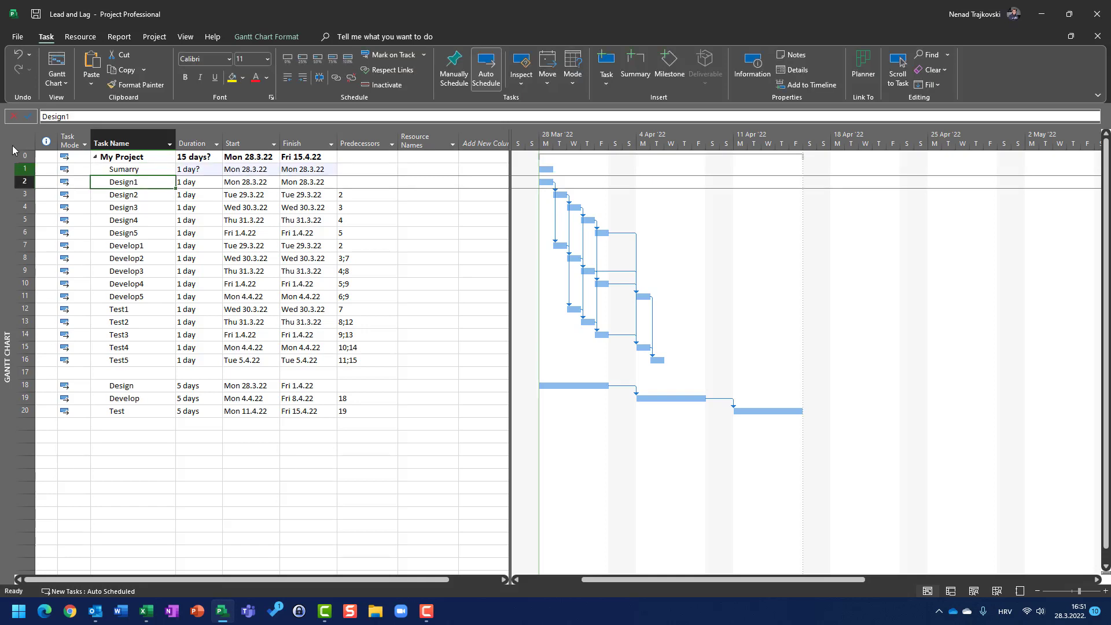
Indent tasks Design1 through Test5 under the new summary task
{"action": "left_click_drag", "start_coordinate": [27, 184], "coordinate": [64, 357]}
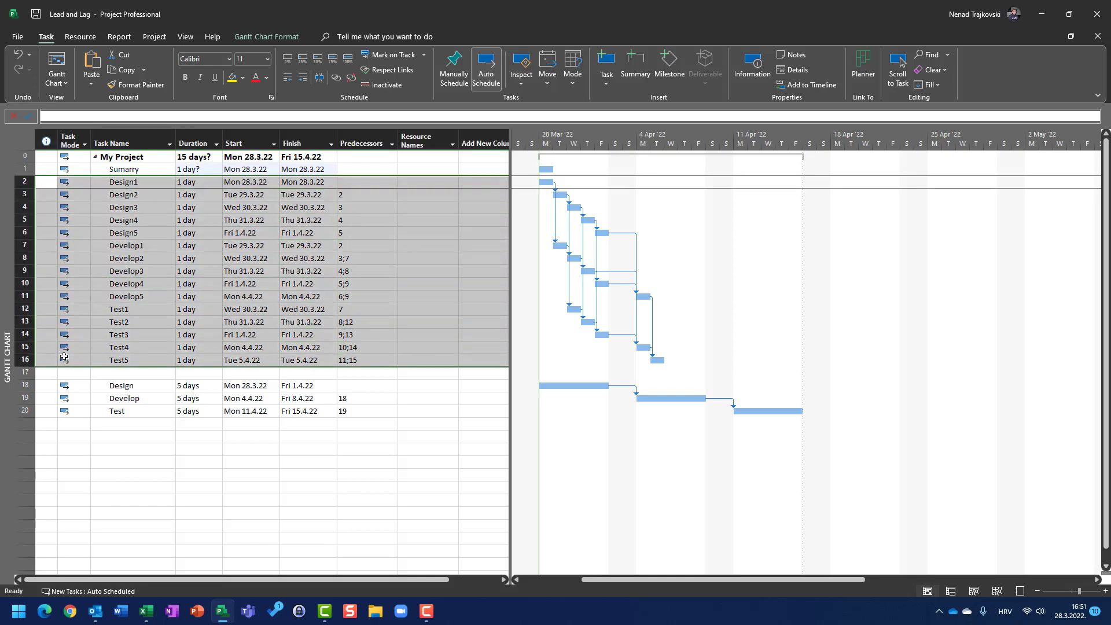
{"action": "left_click", "coordinate": [303, 77]}
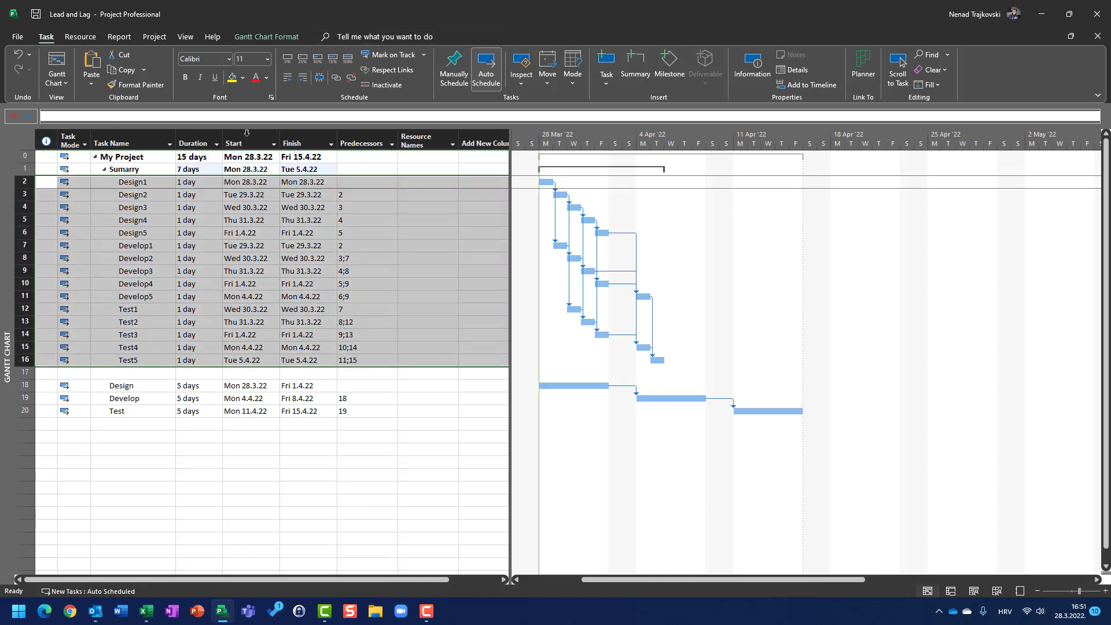
Insert a new task named Sumarry3 above the Design task
{"action": "left_click", "coordinate": [29, 384]}
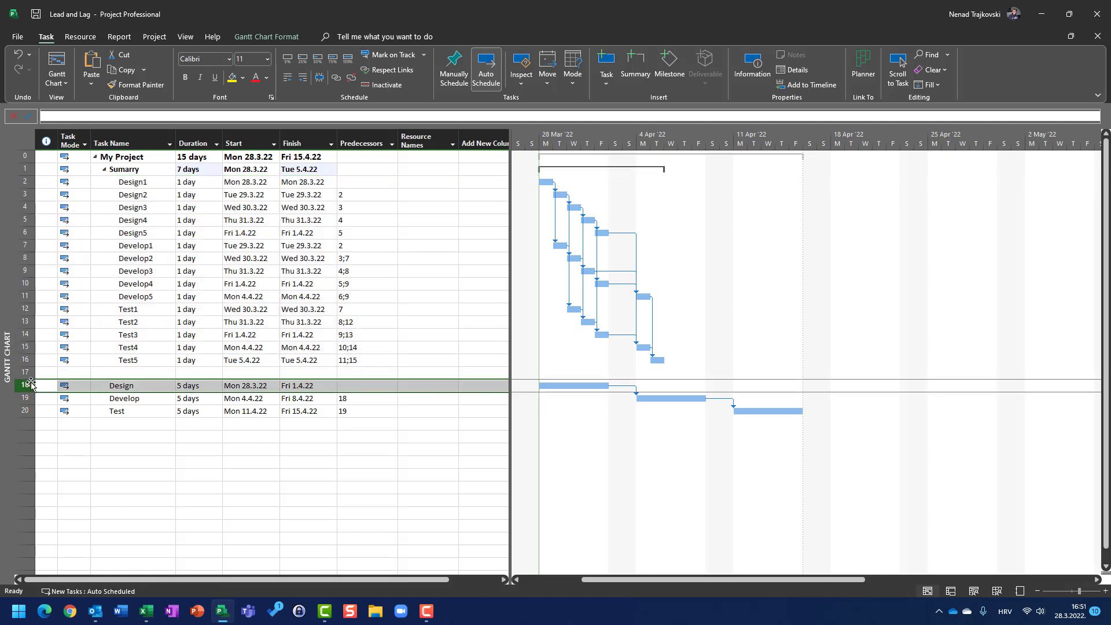
{"action": "key", "text": "Insert"}
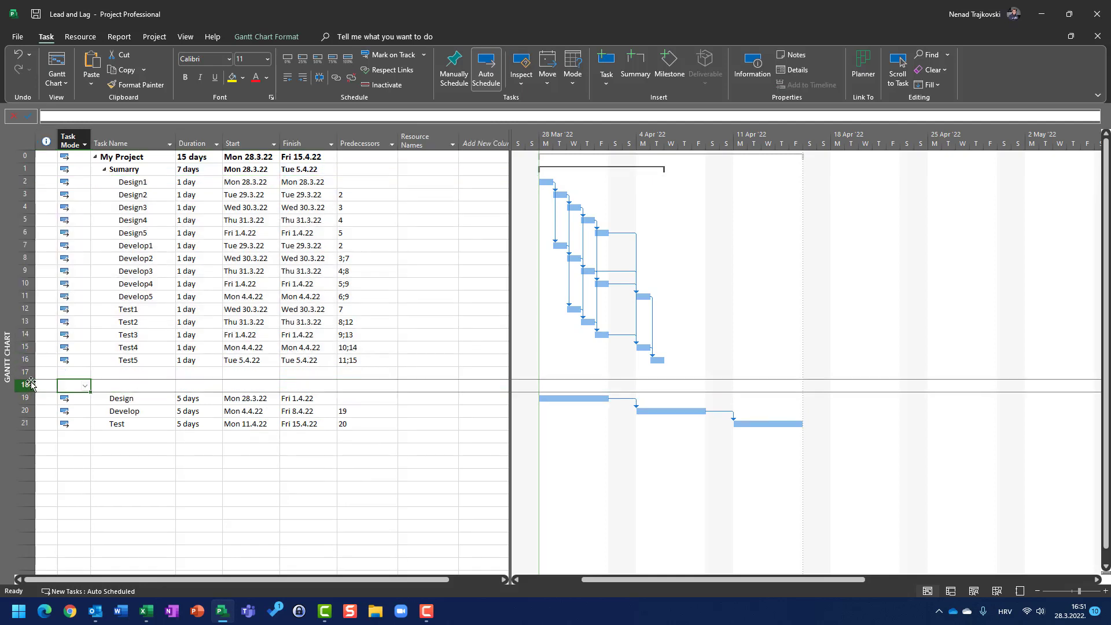
{"action": "type", "text": "S"}
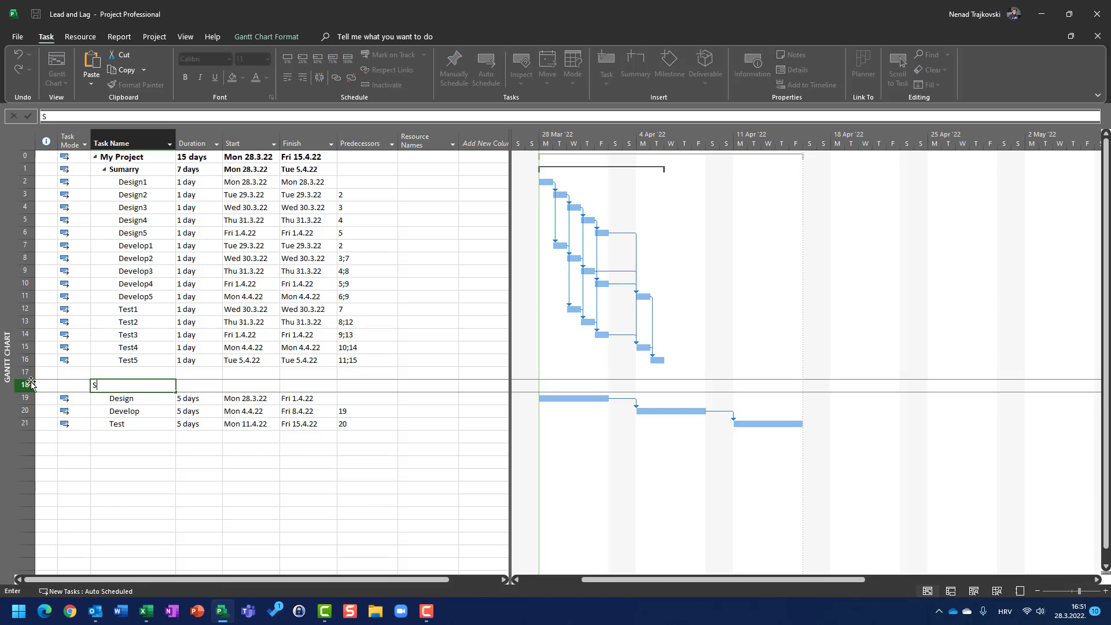
{"action": "type", "text": "umarry3"}
{"action": "key", "text": "Return"}
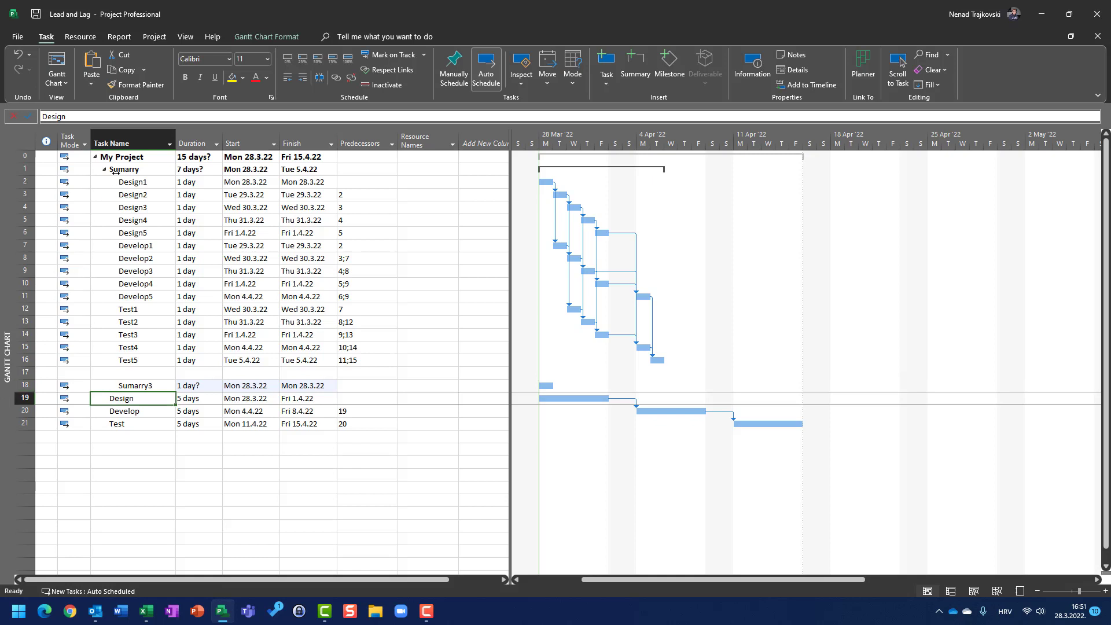
Correct the first summary task's name to Summary
{"action": "left_click", "coordinate": [116, 172]}
{"action": "left_click", "coordinate": [116, 170]}
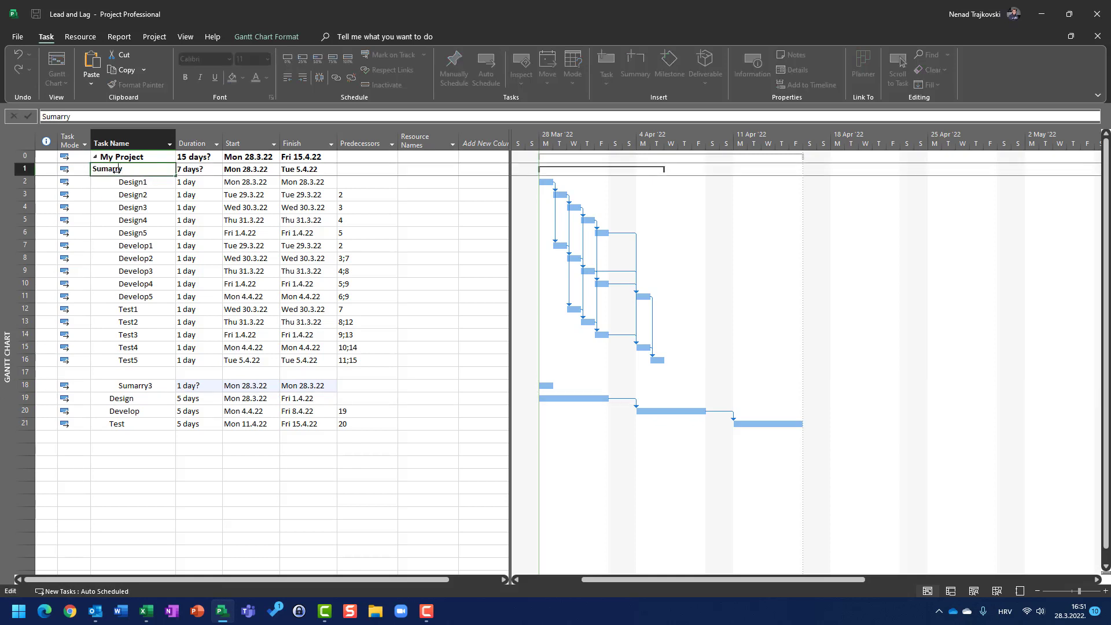
{"action": "type", "text": "m"}
{"action": "key", "text": "BackSpace"}
{"action": "key", "text": "Return"}
Outdent the Sumarry3 task to the same level as Summary
{"action": "key", "text": "Down"}
{"action": "key", "text": "Down"}
{"action": "key", "text": "Down"}
{"action": "key", "text": "Down"}
{"action": "key", "text": "Down"}
{"action": "key", "text": "Down"}
{"action": "key", "text": "Down"}
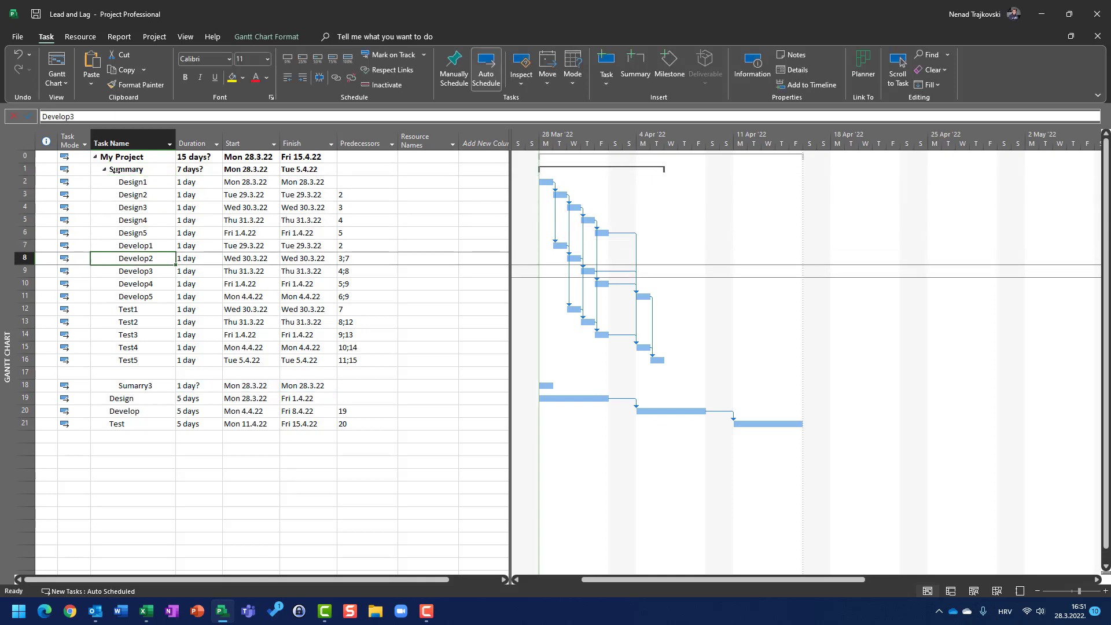
{"action": "key", "text": "Down"}
{"action": "key", "text": "Down"}
{"action": "key", "text": "Down"}
{"action": "key", "text": "Down"}
{"action": "key", "text": "Down"}
{"action": "key", "text": "Down"}
{"action": "key", "text": "Down"}
{"action": "key", "text": "Down"}
{"action": "key", "text": "Down"}
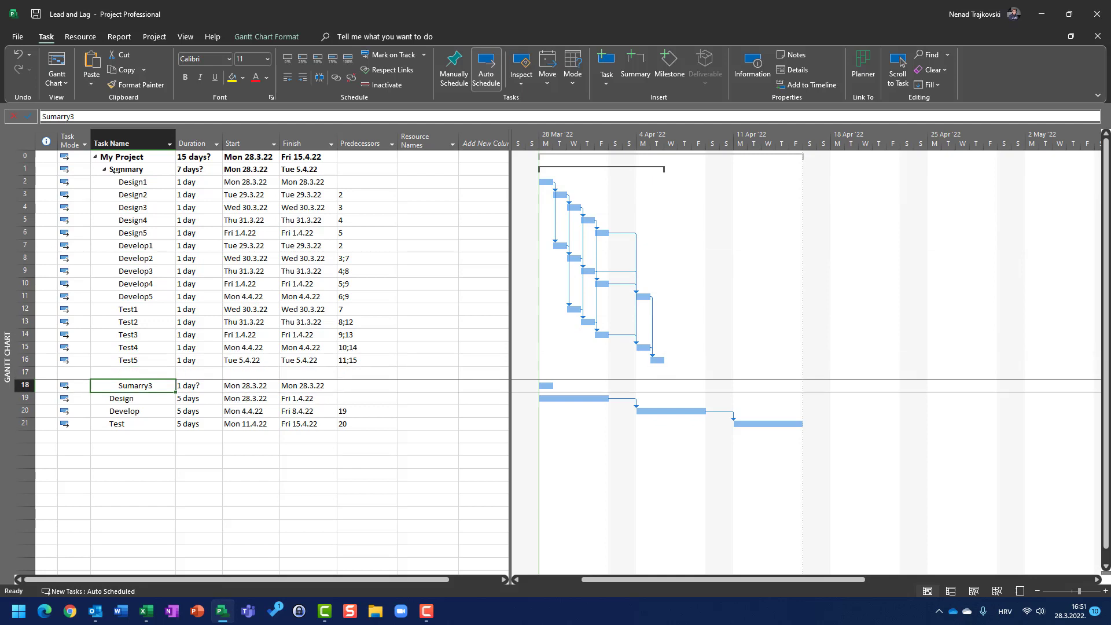
{"action": "left_click", "coordinate": [289, 77]}
Rename the Sumarry3 task to Summary3
{"action": "key", "text": "F2"}
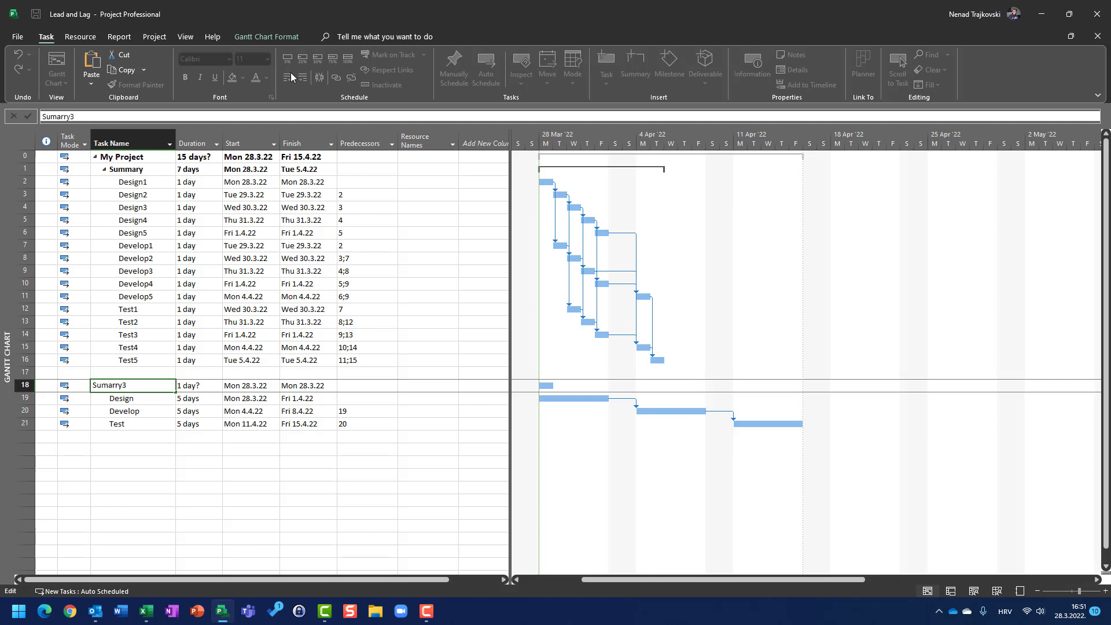
{"action": "key", "text": "BackSpace"}
{"action": "key", "text": "BackSpace"}
{"action": "key", "text": "BackSpace"}
{"action": "key", "text": "BackSpace"}
{"action": "key", "text": "BackSpace"}
{"action": "type", "text": "mary3"}
{"action": "key", "text": "Return"}
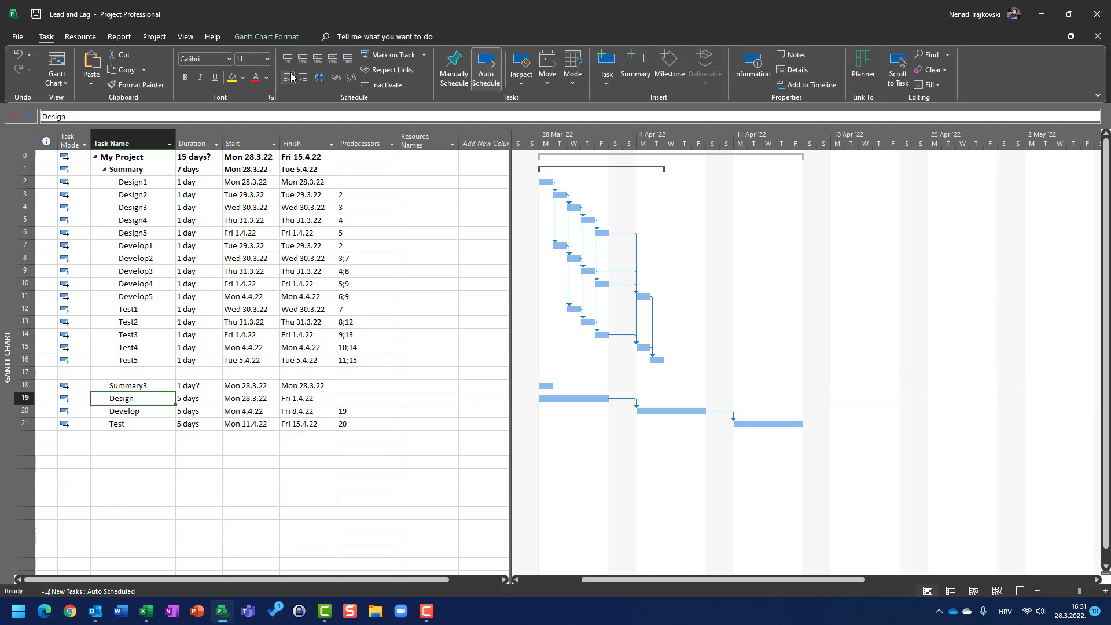
Indent the Design, Develop and Test tasks so they sit under Summary3
{"action": "key", "text": "shift+Down"}
{"action": "key", "text": "shift+Down"}
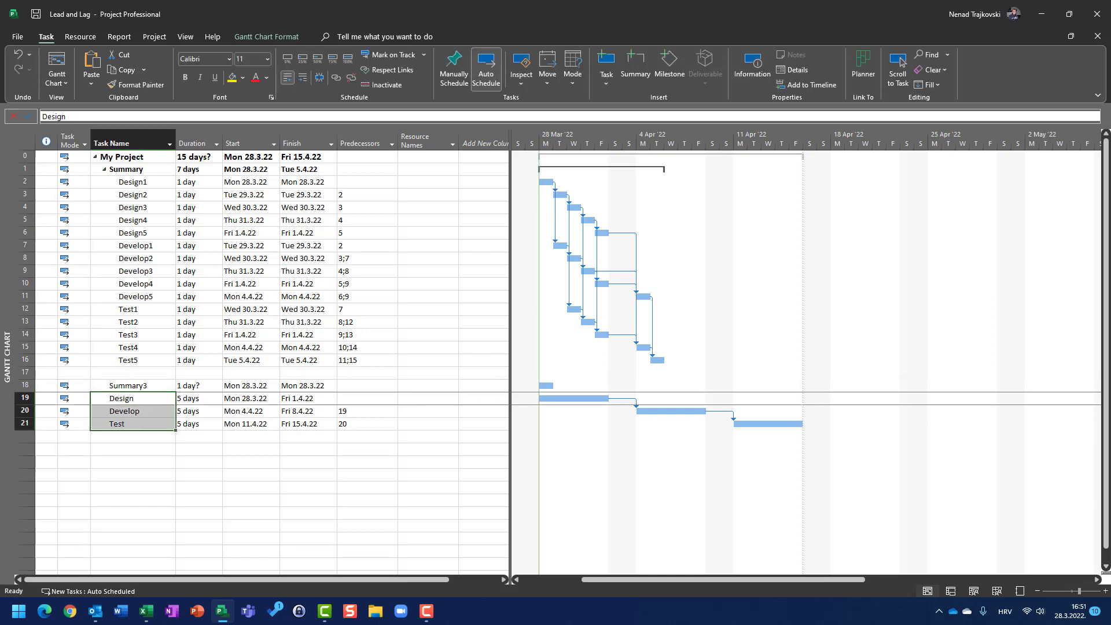
{"action": "left_click", "coordinate": [302, 79]}
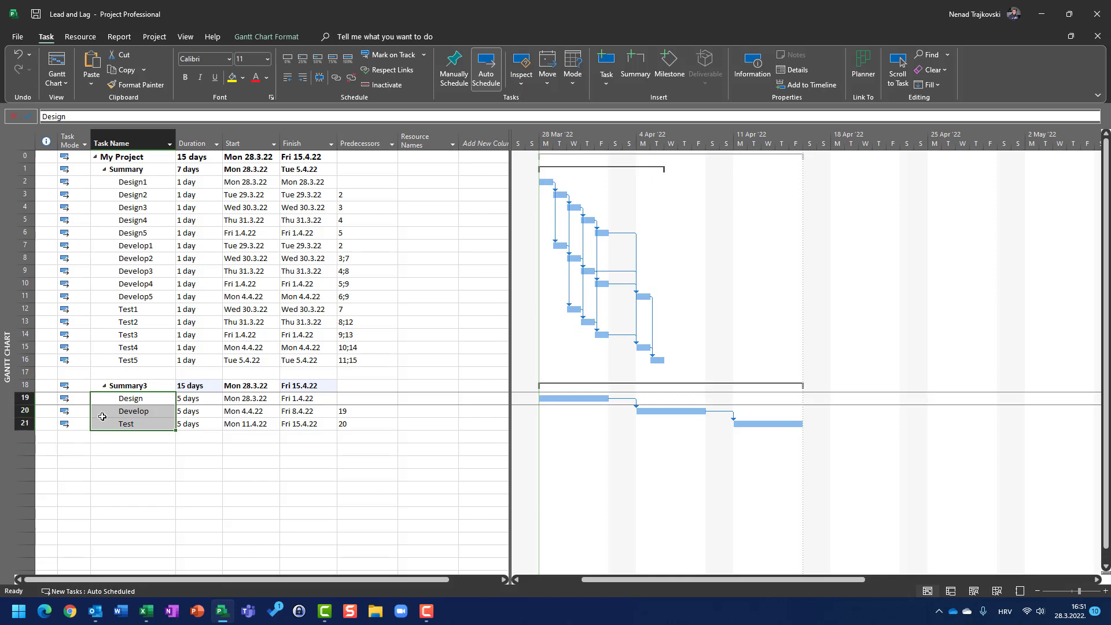
Open Develop's task information and give its finish-to-start link to Design a lag of -4 days
{"action": "left_click", "coordinate": [18, 411]}
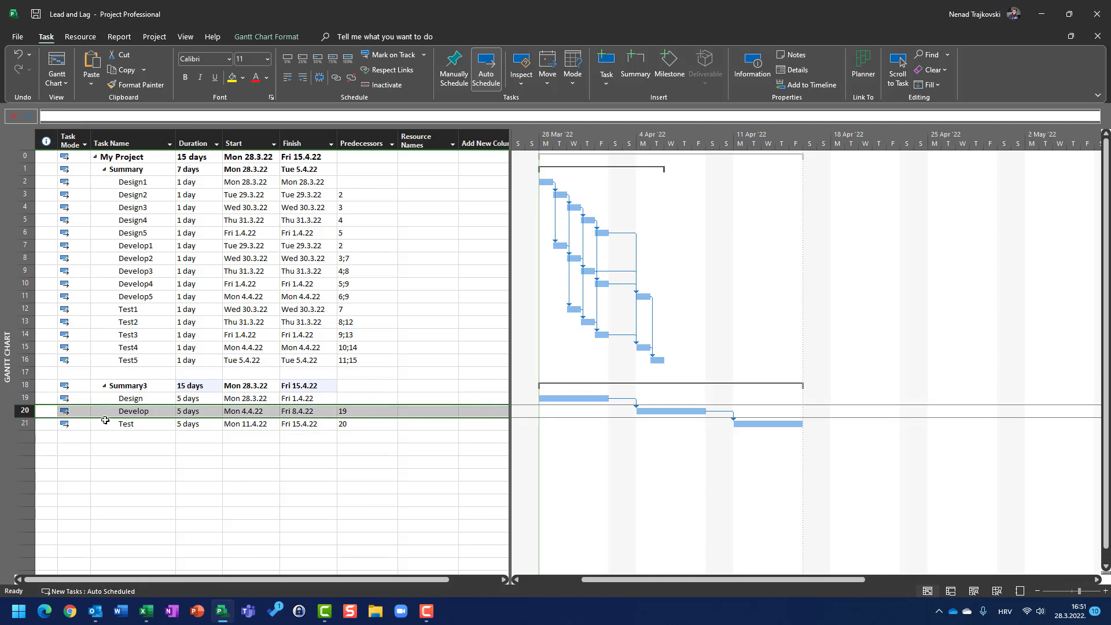
{"action": "double_click", "coordinate": [27, 413]}
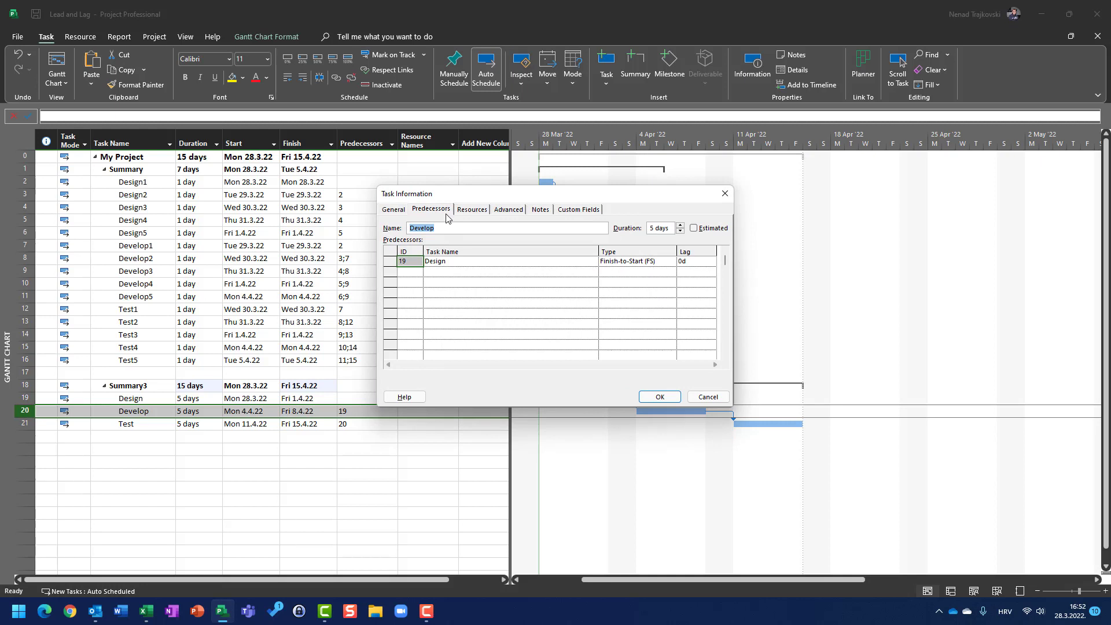
{"action": "left_click", "coordinate": [686, 261]}
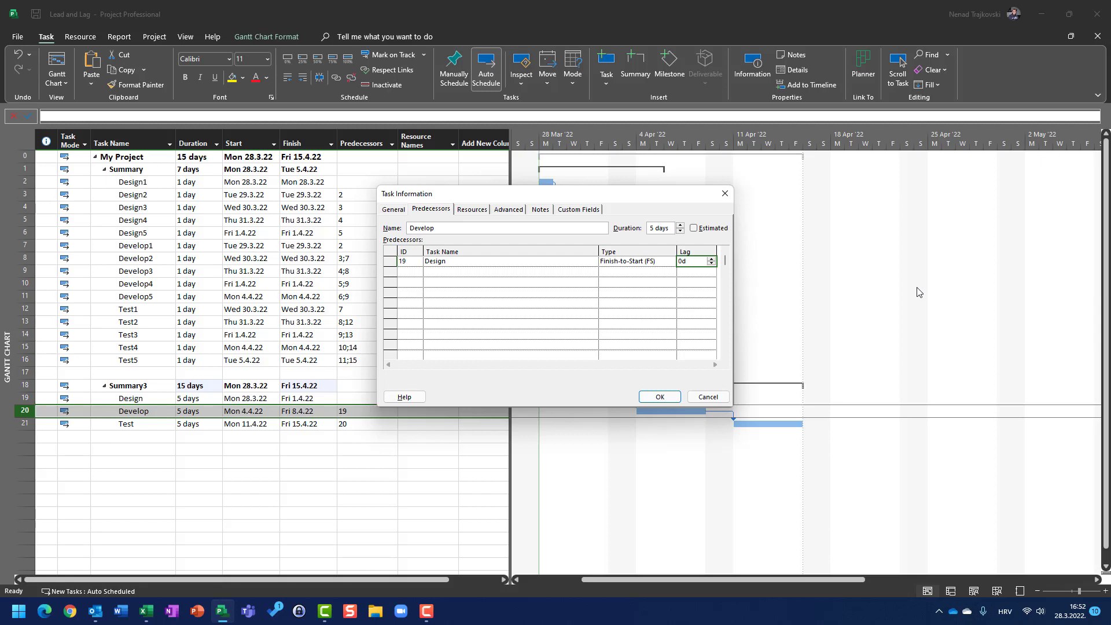
{"action": "type", "text": "-4"}
{"action": "left_click", "coordinate": [661, 398]}
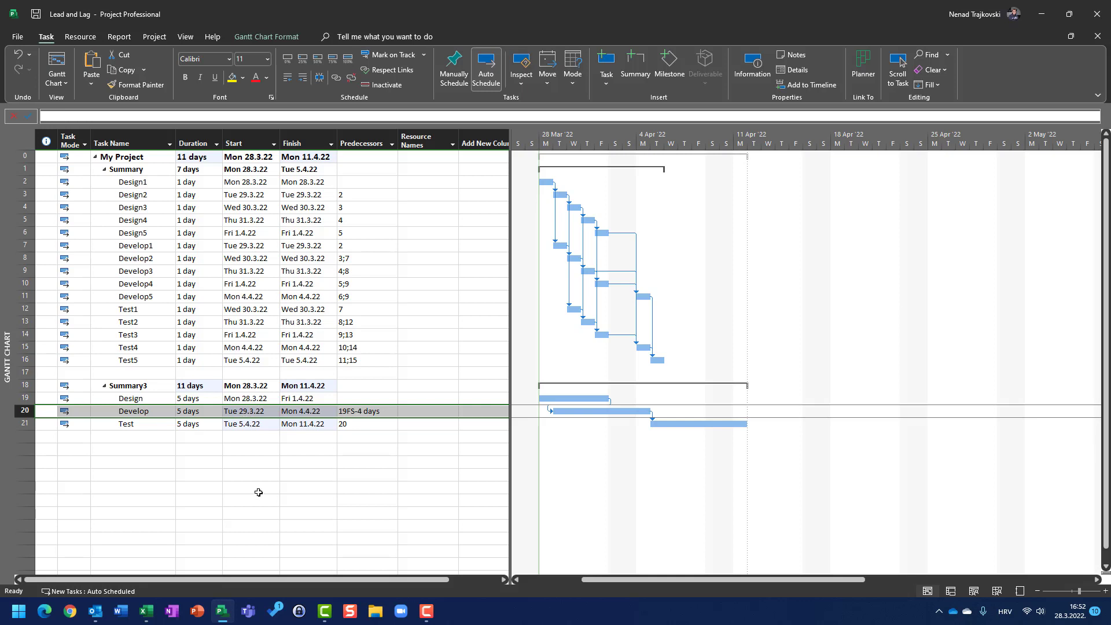
Set the Test task's predecessor to 20FS-4 days
{"action": "left_click", "coordinate": [359, 425]}
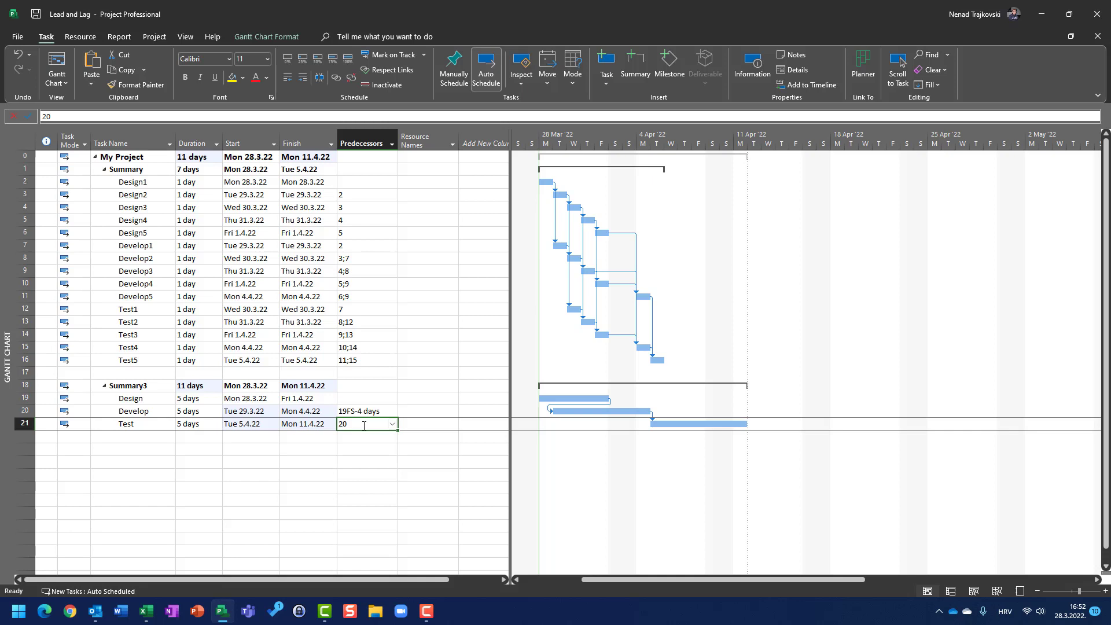
{"action": "type", "text": "20fs"}
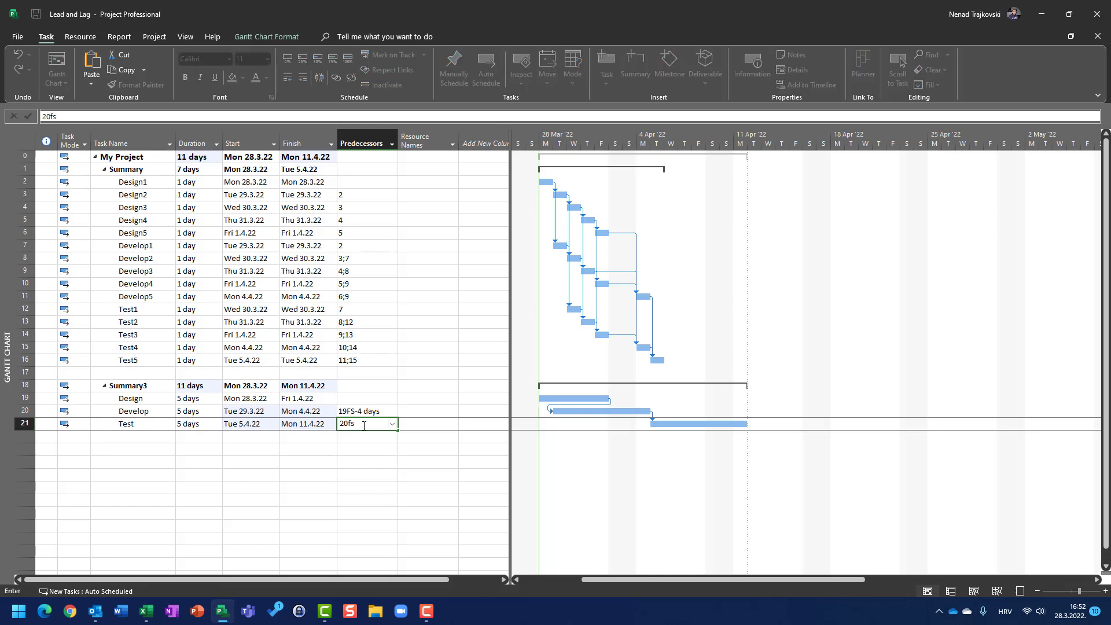
{"action": "type", "text": "-4d"}
{"action": "key", "text": "Return"}
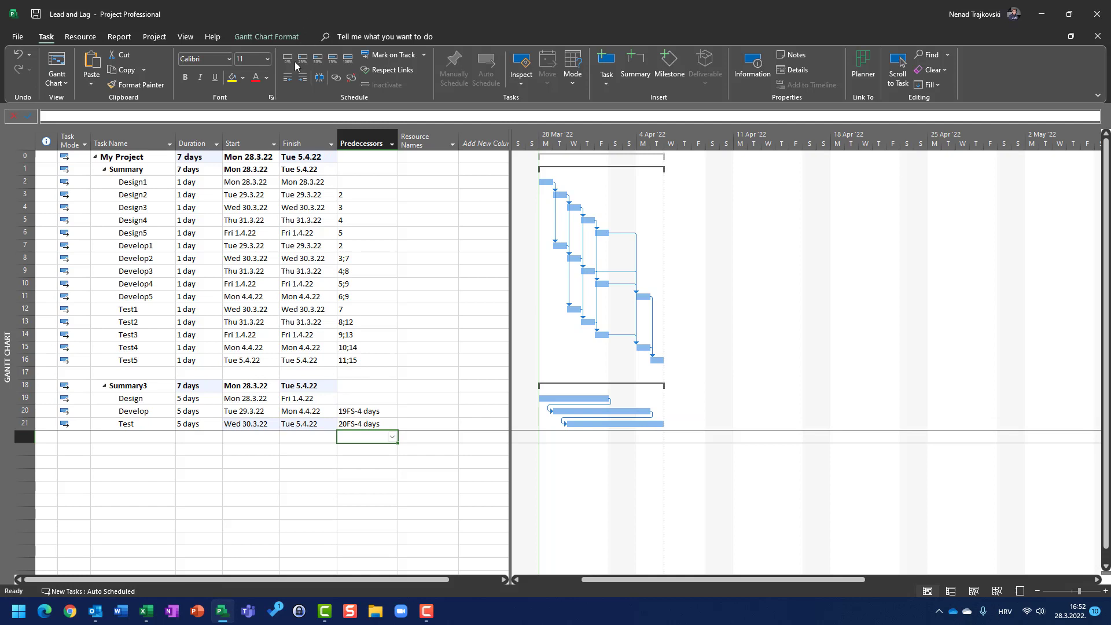
Paste a copy of the Design, Develop and Test tasks below Summary3, leaving an empty row above them
{"action": "left_click", "coordinate": [253, 171]}
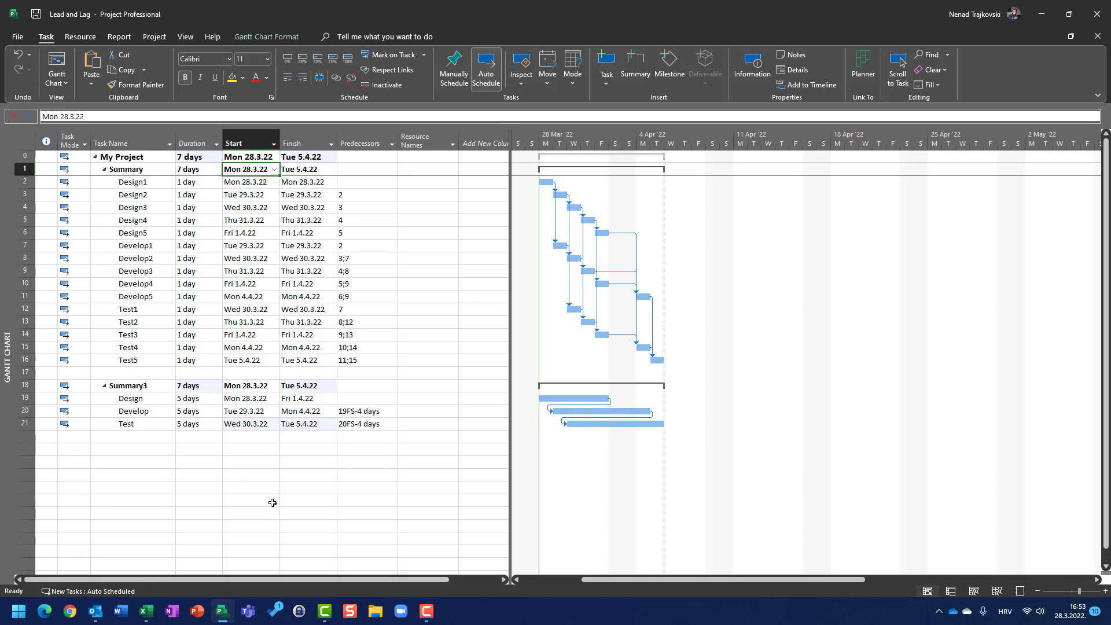
{"action": "left_click", "coordinate": [141, 448]}
{"action": "left_click", "coordinate": [142, 448]}
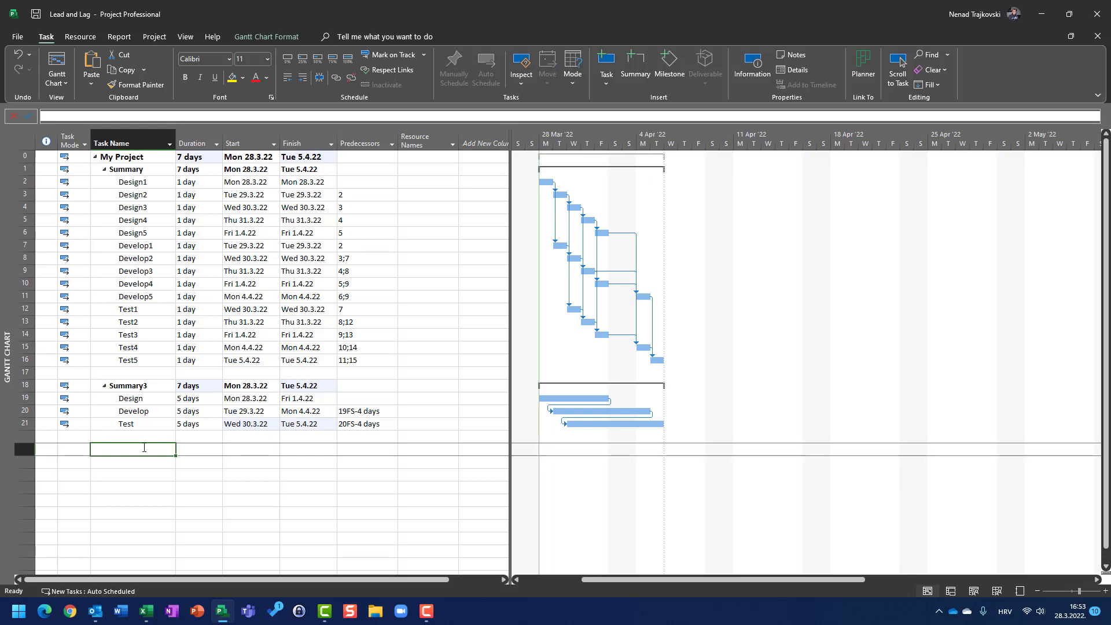
{"action": "key", "text": "Up"}
{"action": "key", "text": "Up"}
{"action": "key", "text": "Up"}
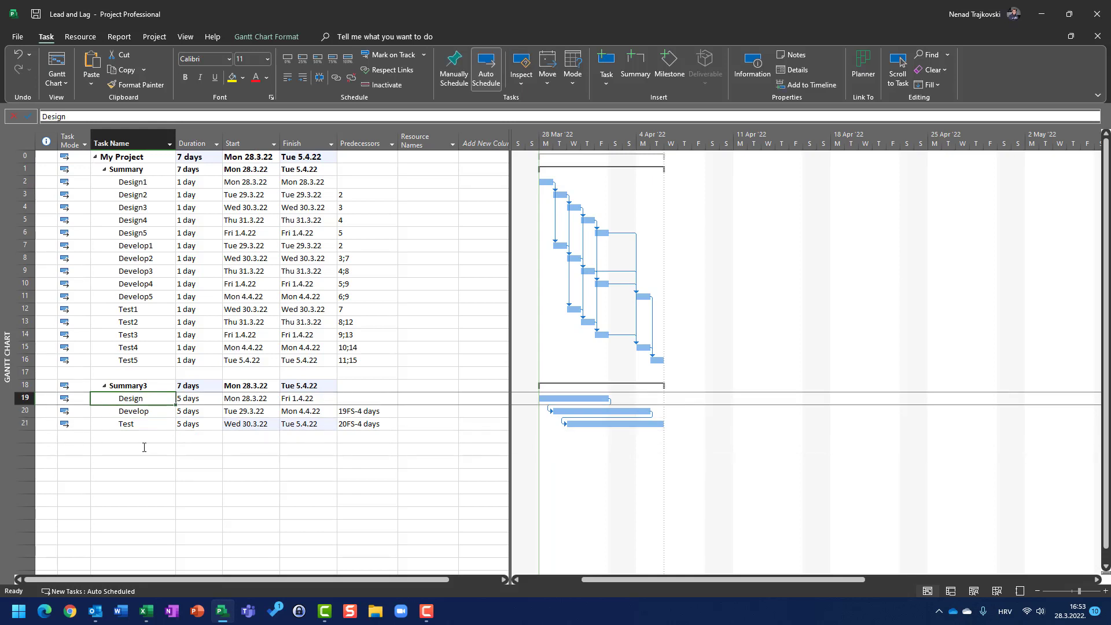
{"action": "key", "text": "Down"}
{"action": "key", "text": "Down"}
{"action": "key", "text": "Down"}
{"action": "key", "text": "Up"}
{"action": "key", "text": "Up"}
{"action": "key", "text": "Up"}
{"action": "key", "text": "Down"}
{"action": "key", "text": "Down"}
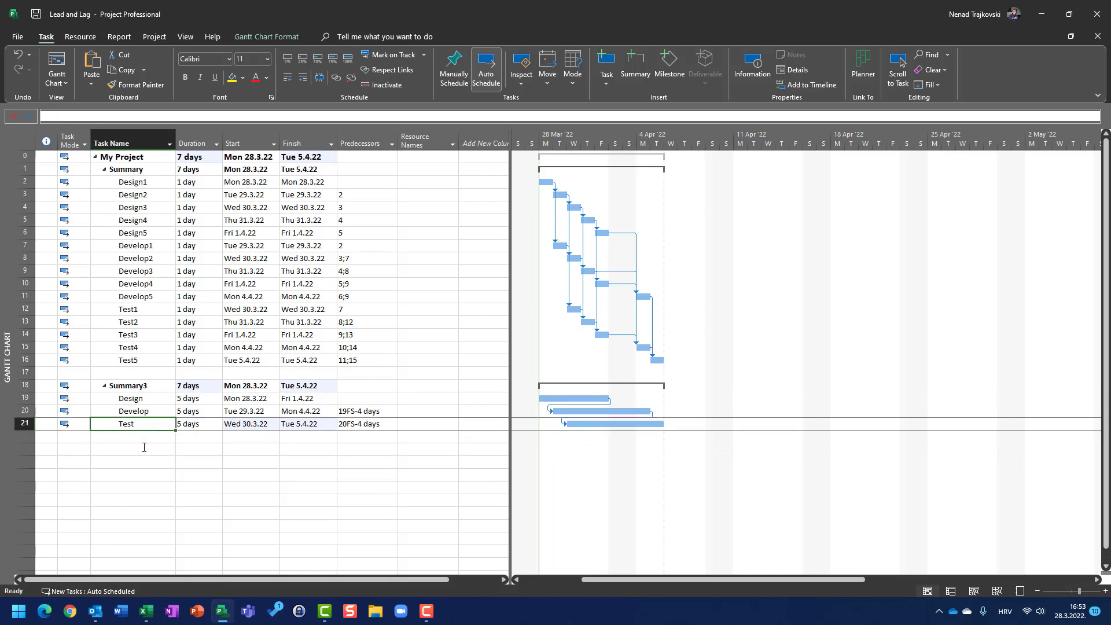
{"action": "key", "text": "Down"}
{"action": "key", "text": "Down"}
{"action": "key", "text": "Down"}
{"action": "key", "text": "Down"}
{"action": "key", "text": "Up"}
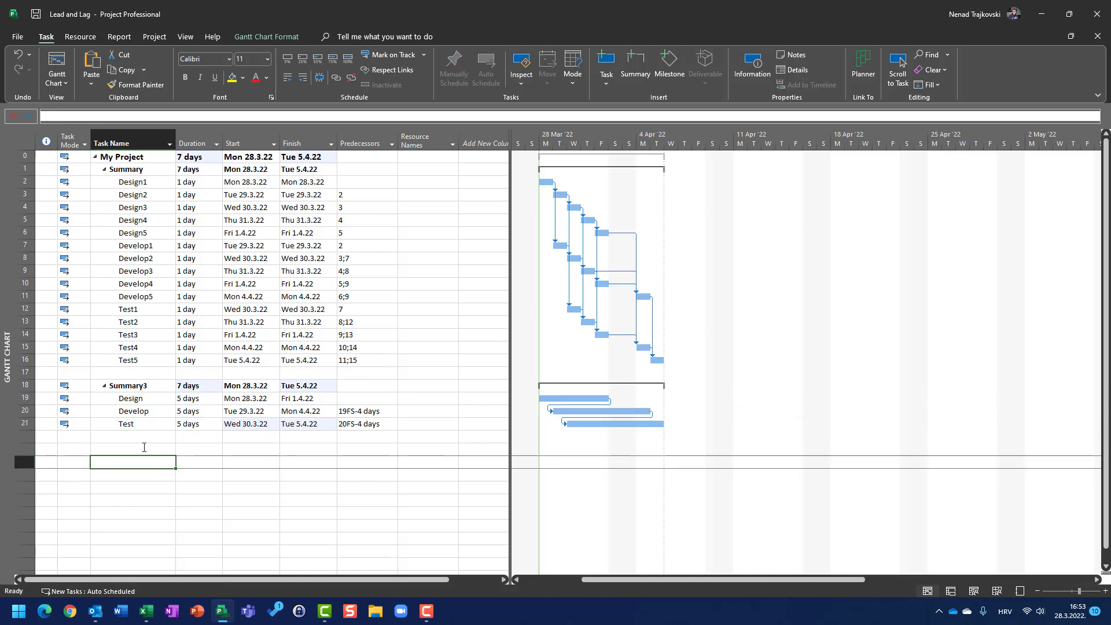
{"action": "key", "text": "ctrl+v"}
{"action": "key", "text": "Up"}
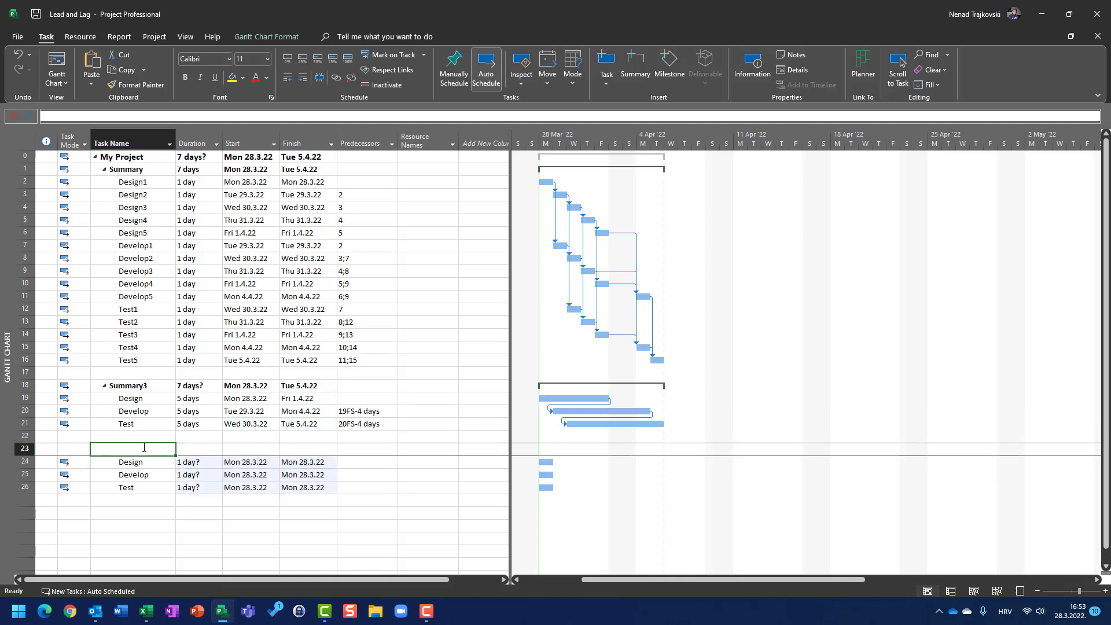
Name the empty row Summary4 and outdent it so it summarizes the pasted Design, Develop and Test tasks
{"action": "type", "text": "Sum"}
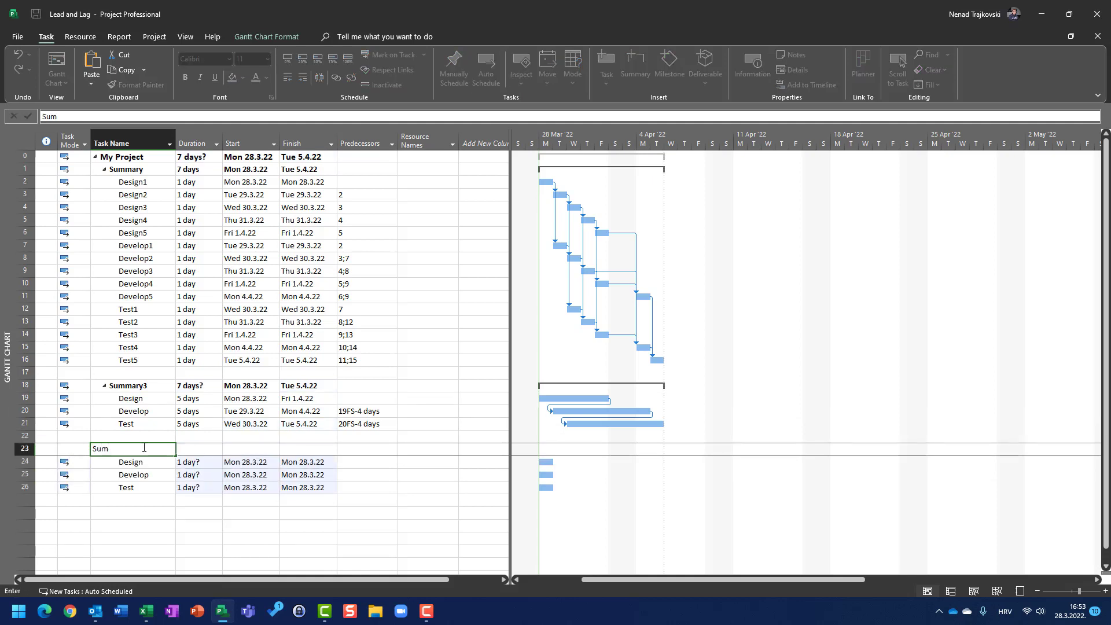
{"action": "type", "text": "mary4"}
{"action": "key", "text": "Return"}
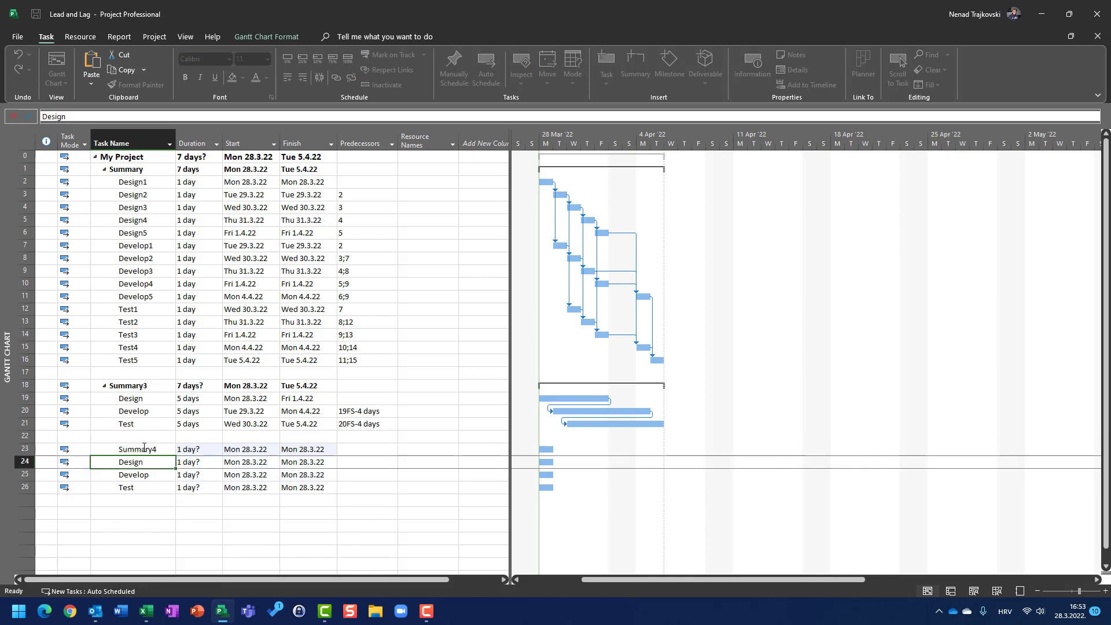
{"action": "left_click", "coordinate": [144, 448]}
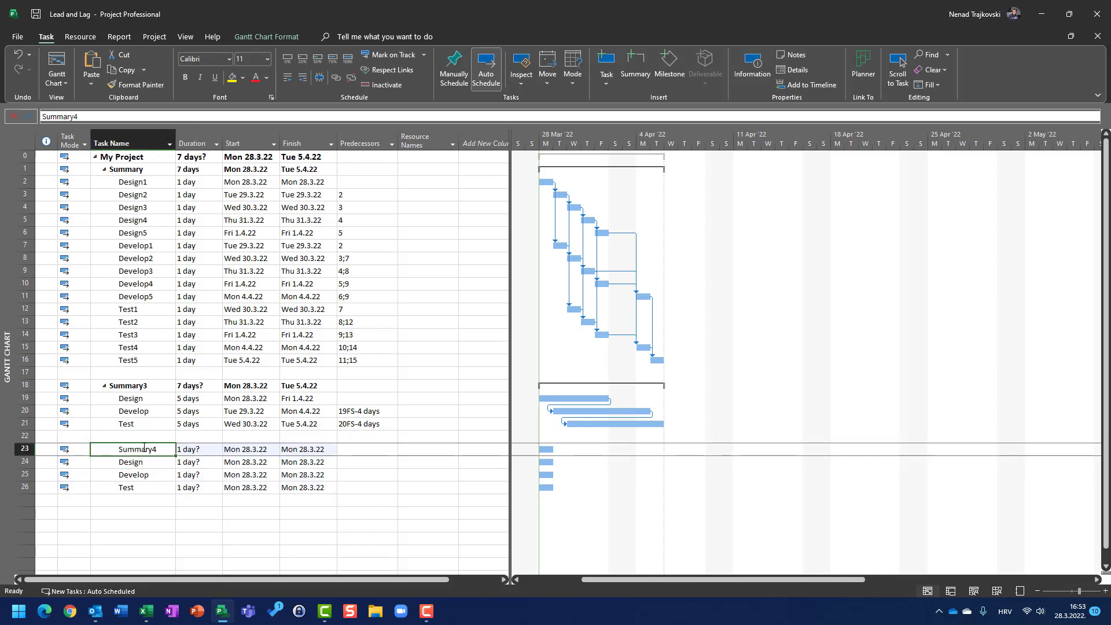
{"action": "left_click", "coordinate": [287, 77]}
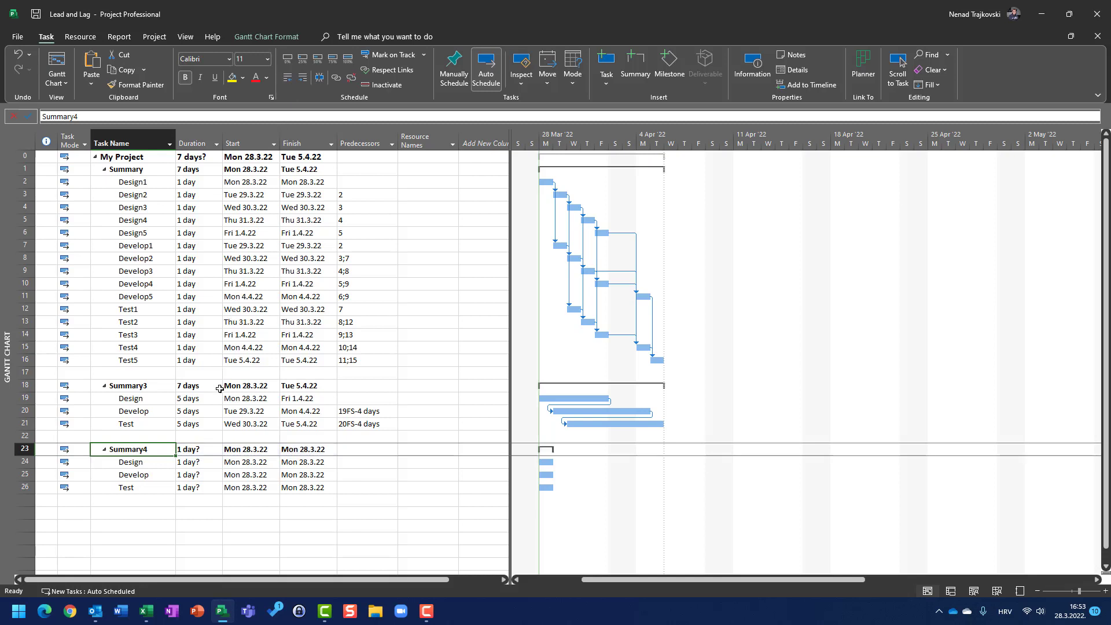
Set the durations of the Design, Develop and Test tasks under Summary4 to 5 days each
{"action": "left_click", "coordinate": [194, 460]}
{"action": "type", "text": "5"}
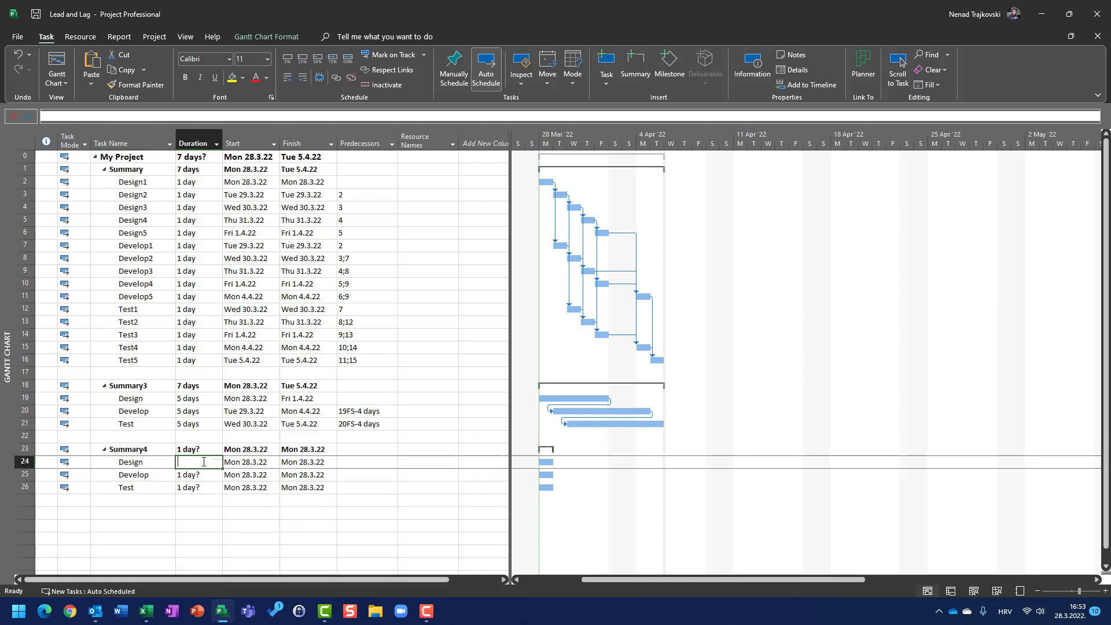
{"action": "key", "text": "Return"}
{"action": "type", "text": "5"}
{"action": "key", "text": "Return"}
{"action": "type", "text": "5"}
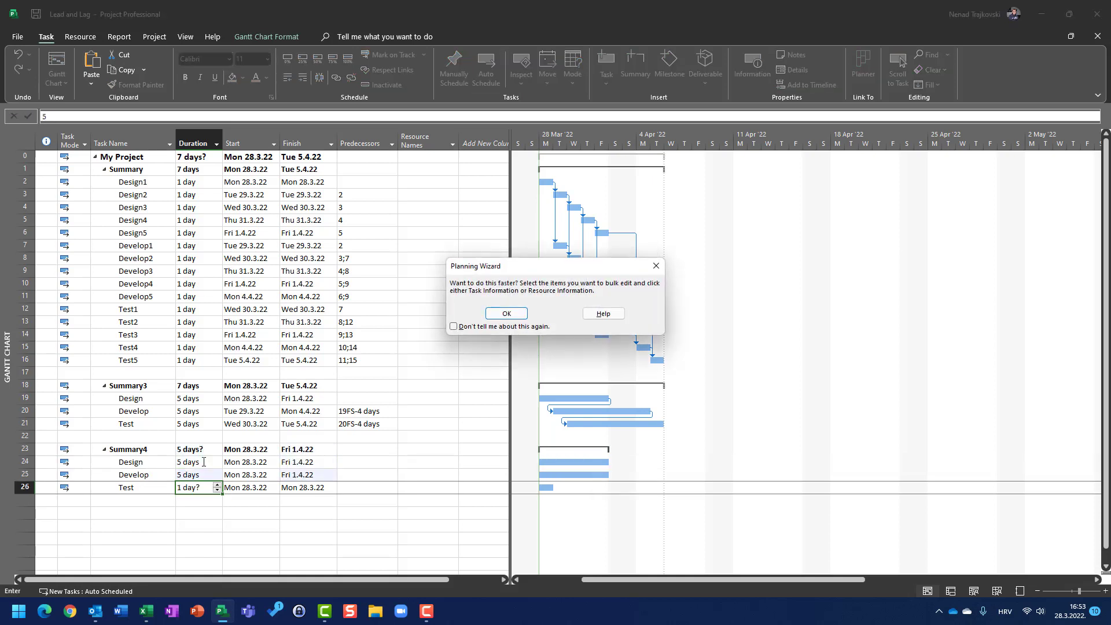
{"action": "key", "text": "Return"}
{"action": "key", "text": "Up"}
{"action": "key", "text": "Up"}
{"action": "key", "text": "Up"}
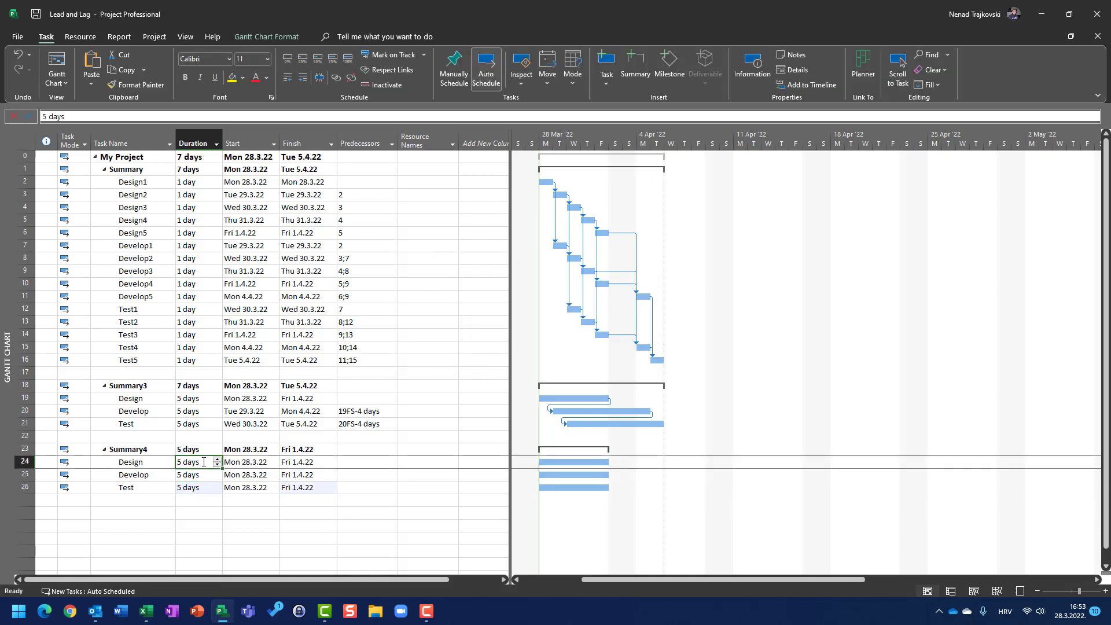
In the Summary4 Develop task's information, add Design (task 19) as a start-to-start predecessor with a 1 day lag
{"action": "key", "text": "Right"}
{"action": "key", "text": "Right"}
{"action": "key", "text": "Right"}
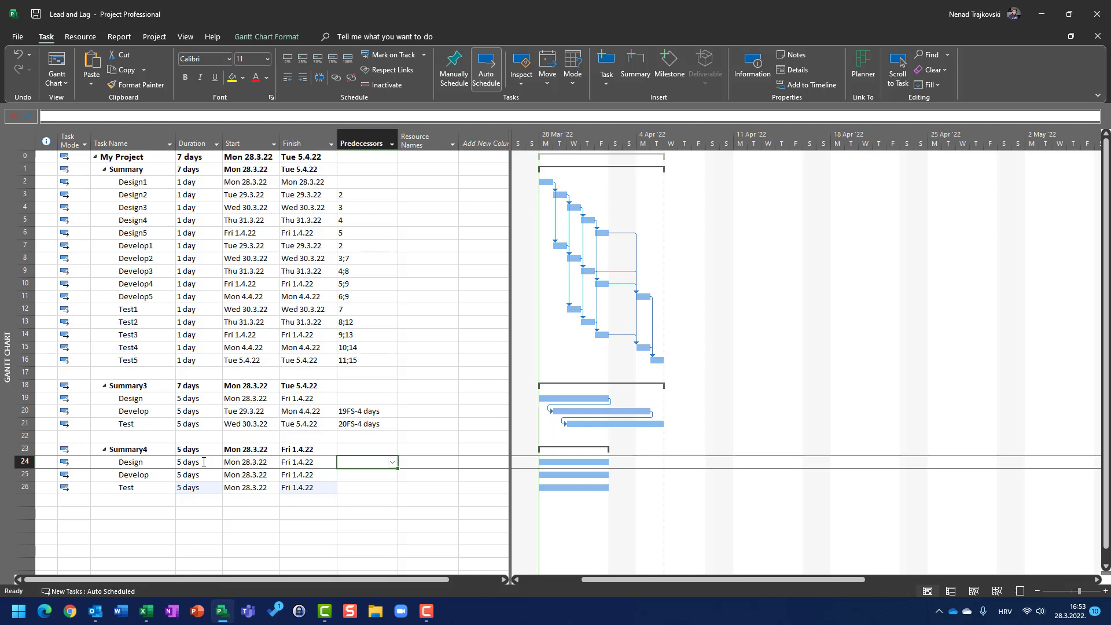
{"action": "key", "text": "Down"}
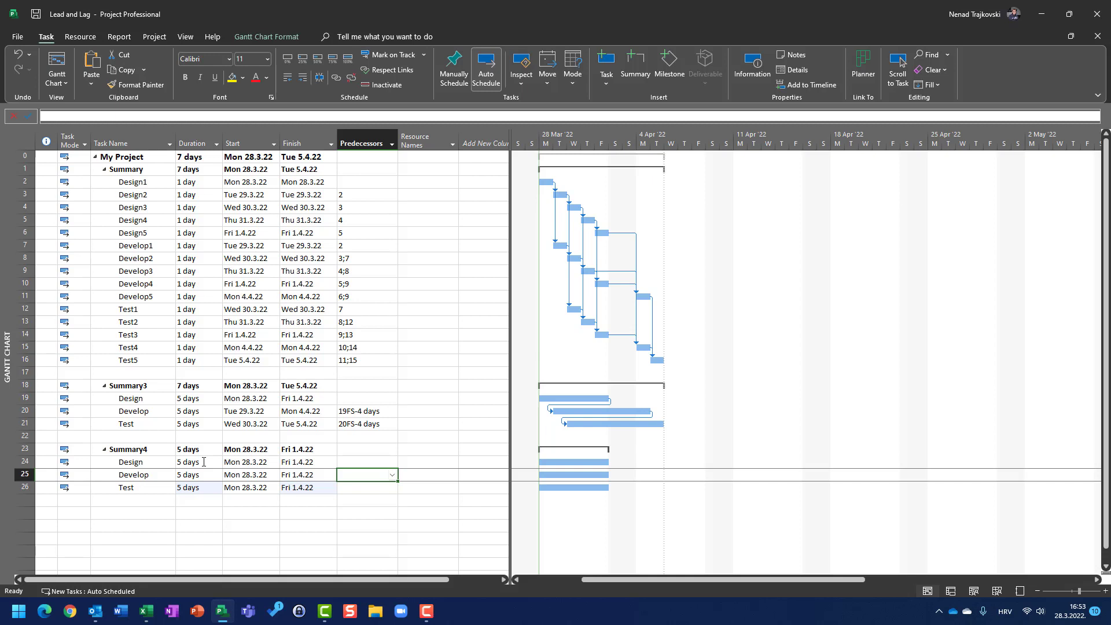
{"action": "left_click", "coordinate": [25, 474]}
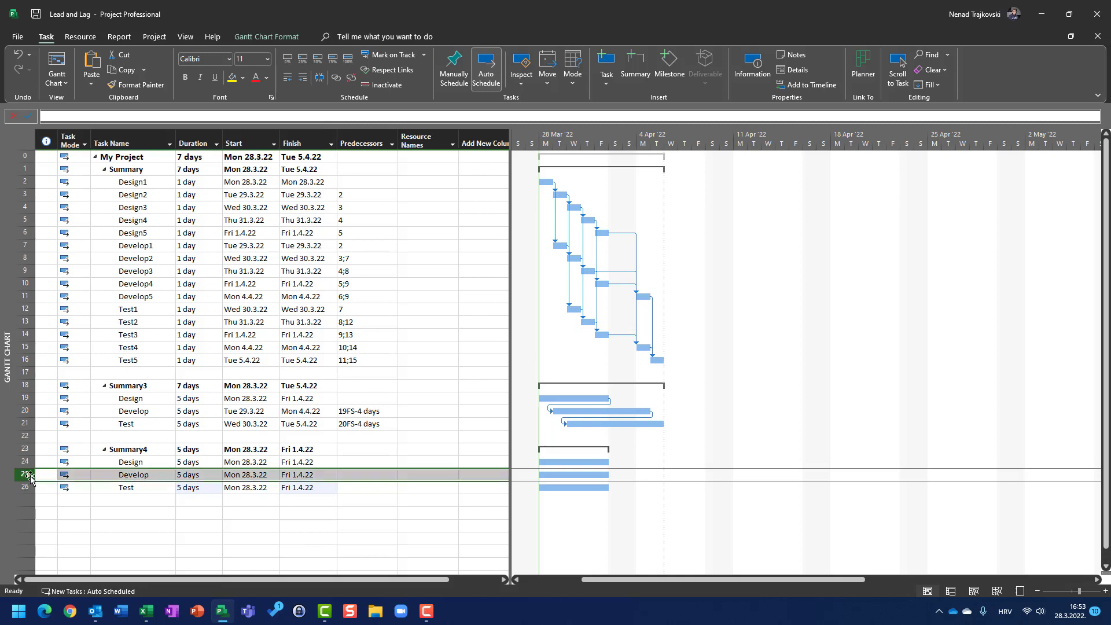
{"action": "double_click", "coordinate": [28, 476]}
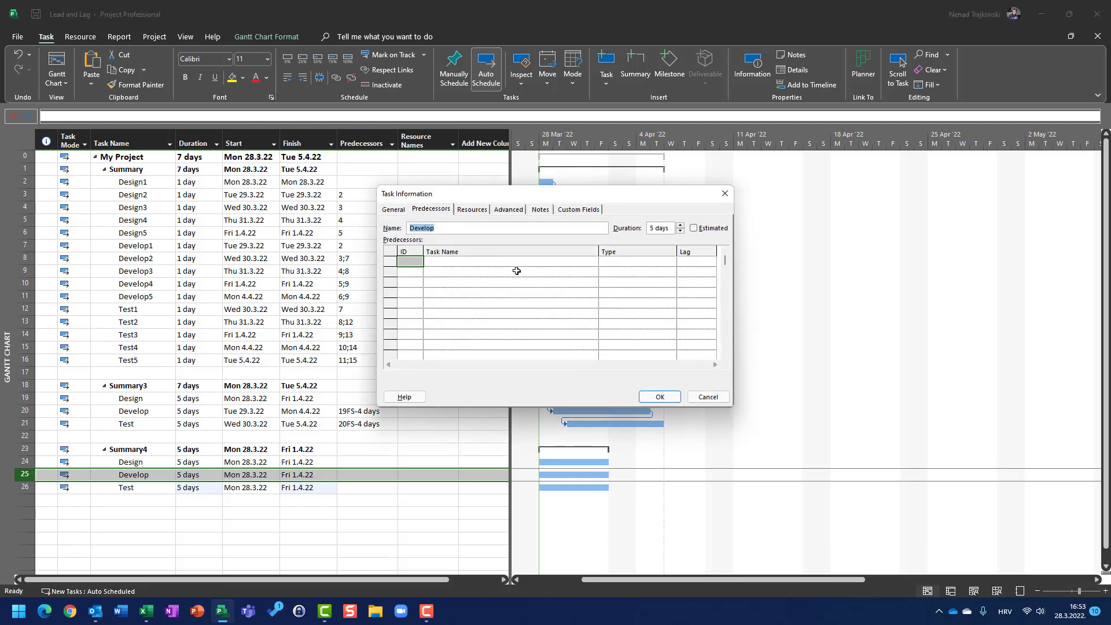
{"action": "left_click", "coordinate": [515, 261]}
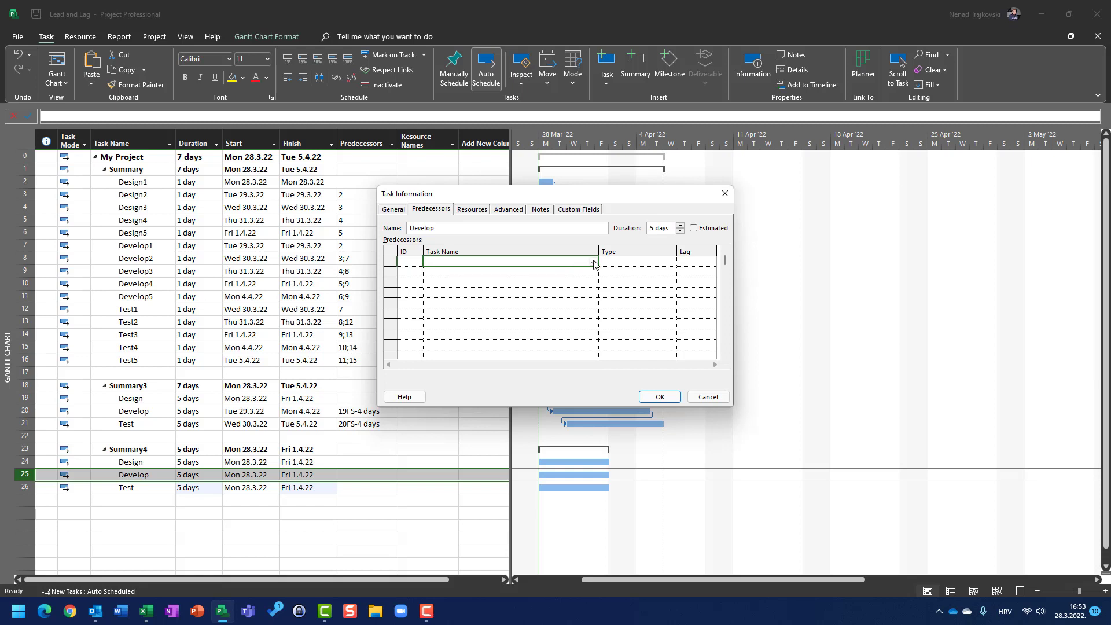
{"action": "left_click", "coordinate": [593, 262]}
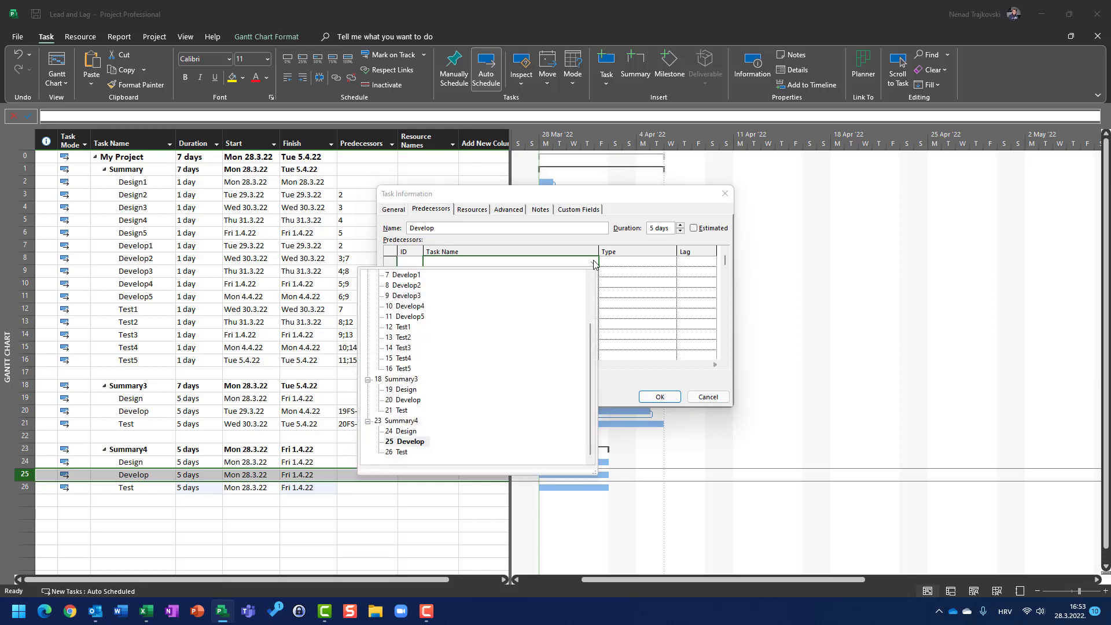
{"action": "left_click", "coordinate": [410, 431]}
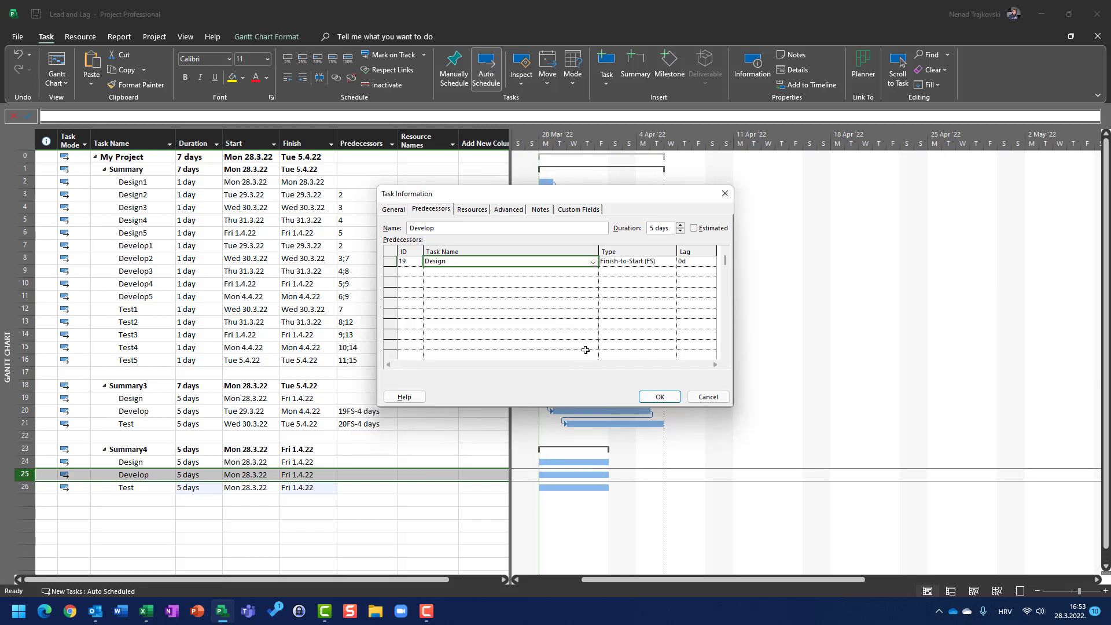
{"action": "left_click", "coordinate": [664, 264]}
{"action": "left_click", "coordinate": [672, 265]}
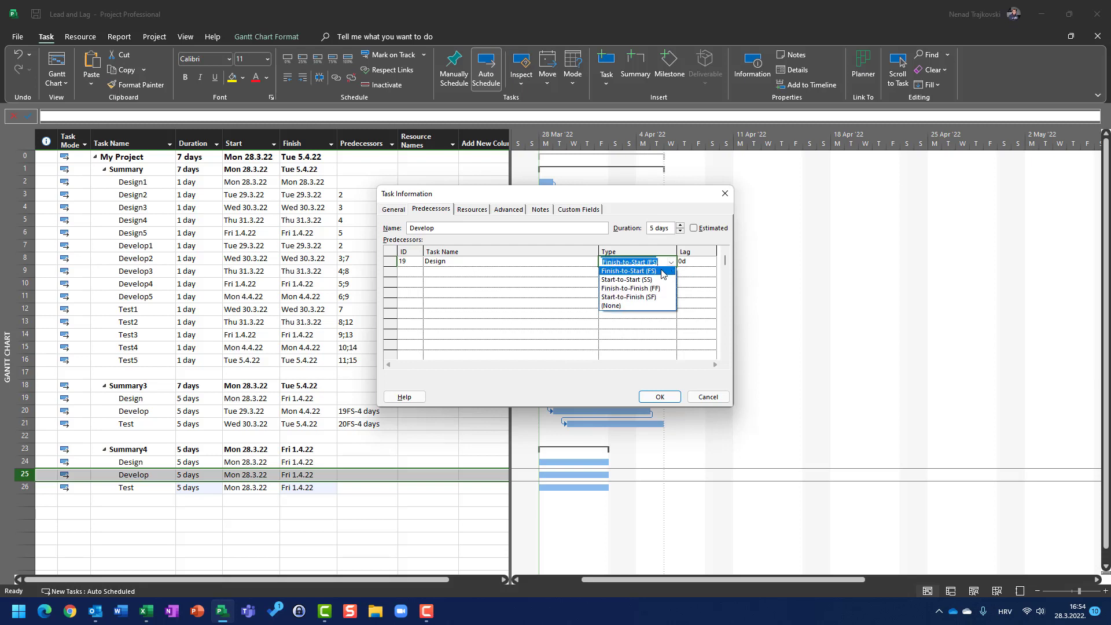
{"action": "left_click", "coordinate": [654, 277]}
{"action": "left_click", "coordinate": [696, 265]}
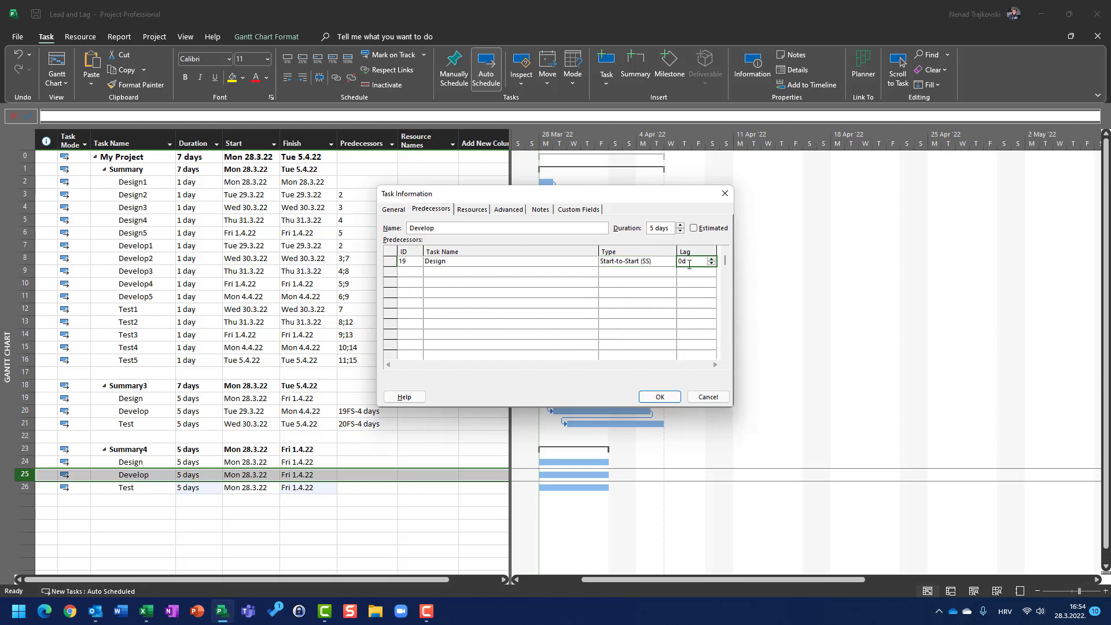
{"action": "type", "text": "1"}
{"action": "left_click", "coordinate": [661, 398]}
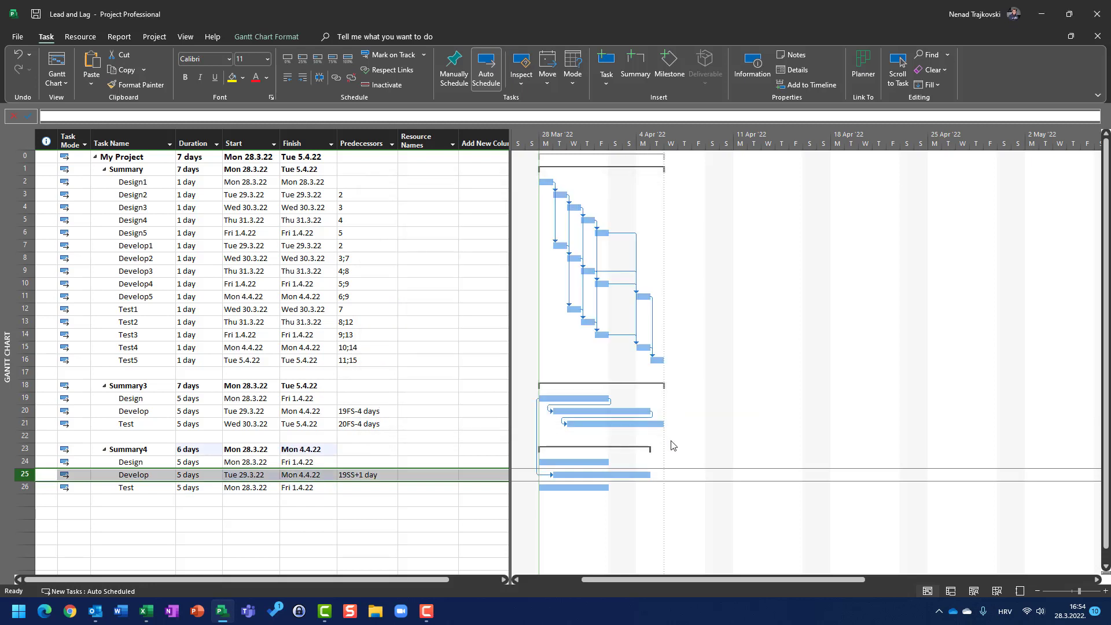
Set the Summary4 Test task's predecessor to 20SS+1d
{"action": "left_click", "coordinate": [376, 489]}
{"action": "type", "text": "20"}
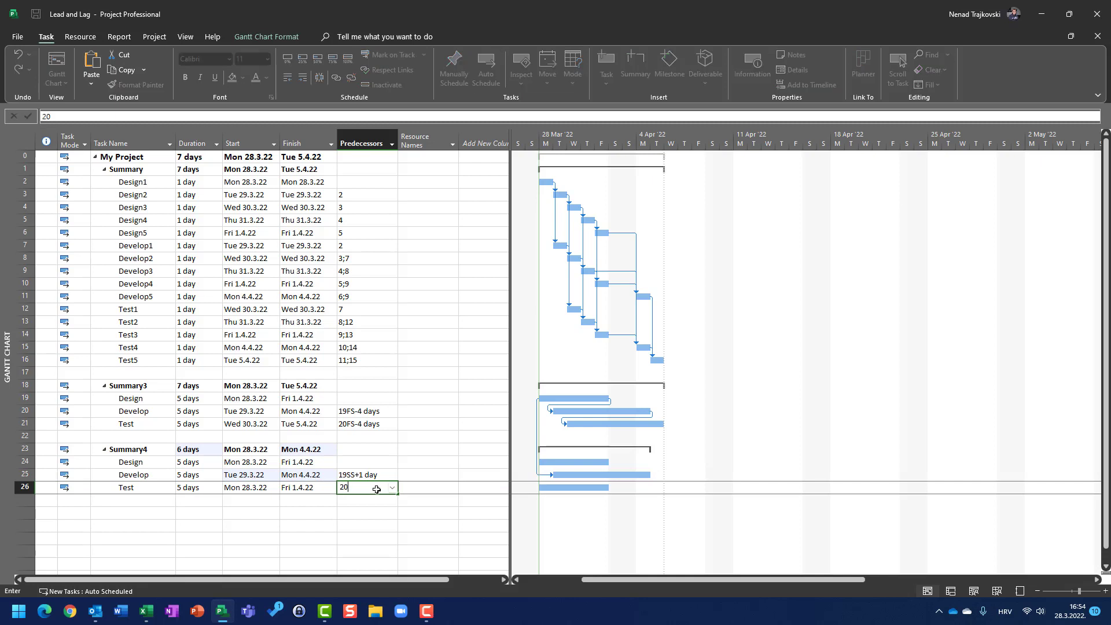
{"action": "type", "text": "ss+1d"}
{"action": "key", "text": "Return"}
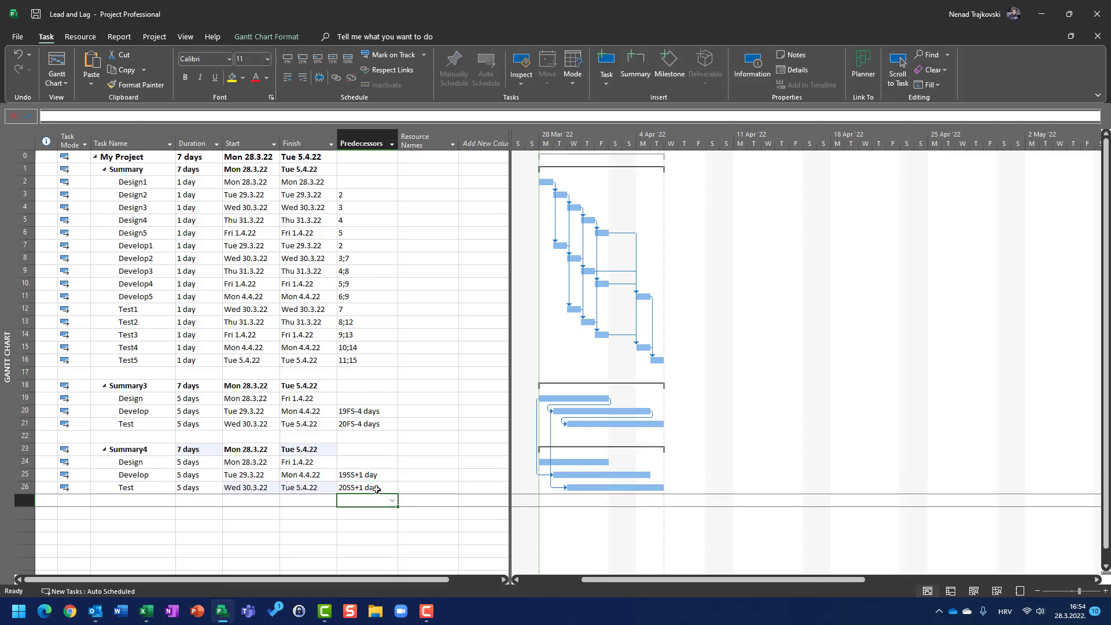
Set the Summary4 Develop task's predecessor to 24SS+1, linking it start-to-start to Design with a 1 day lag
{"action": "left_click", "coordinate": [343, 487]}
{"action": "left_click", "coordinate": [350, 474]}
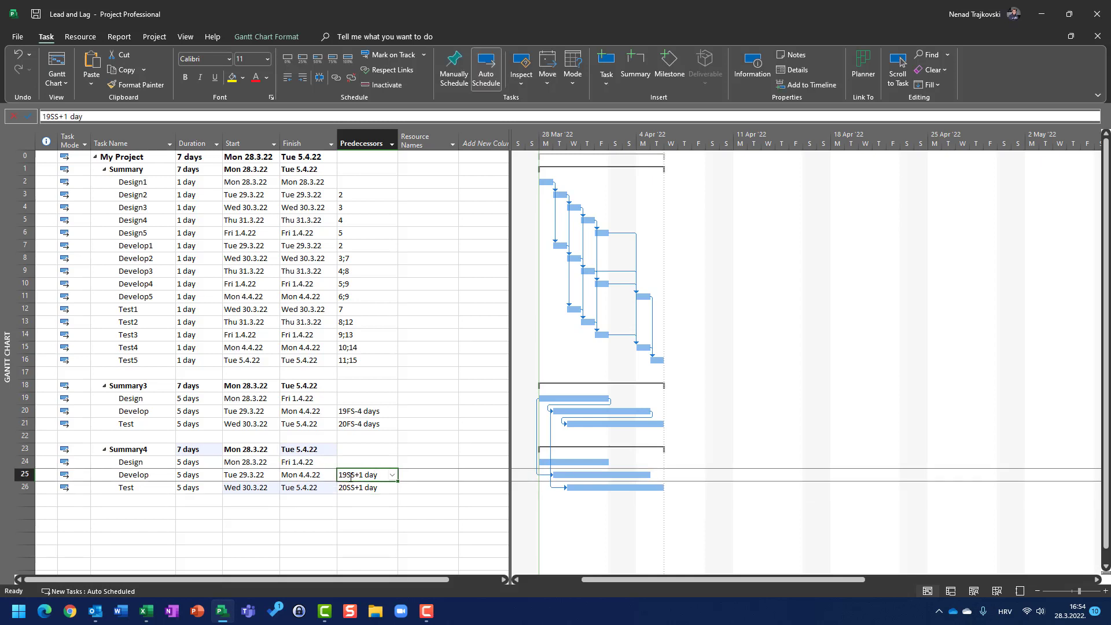
{"action": "type", "text": "24ss"}
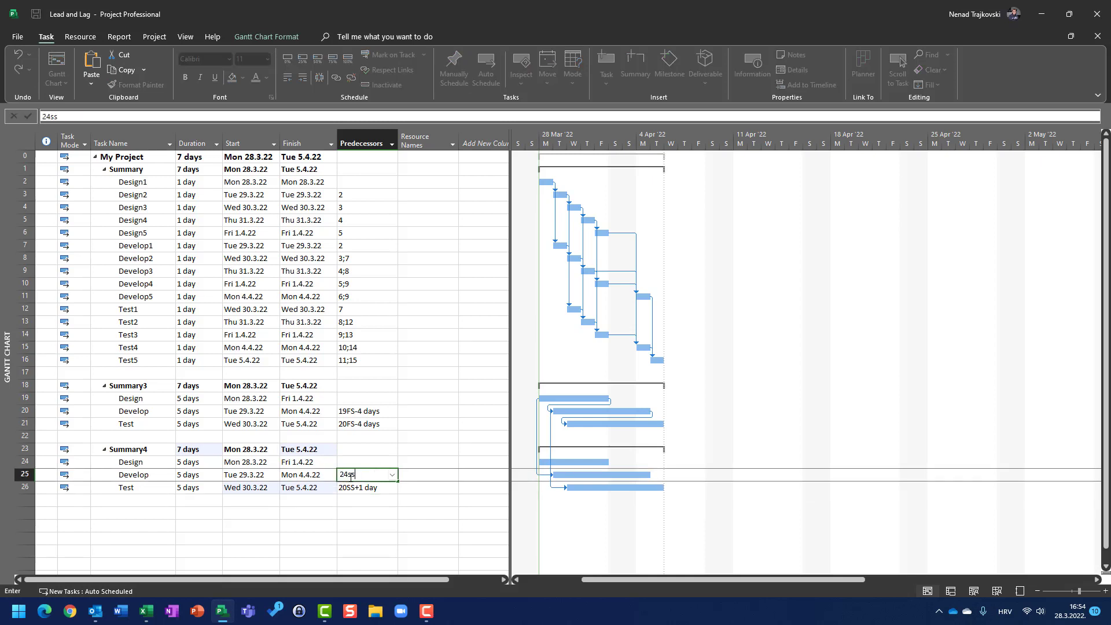
{"action": "type", "text": "+1"}
{"action": "key", "text": "Return"}
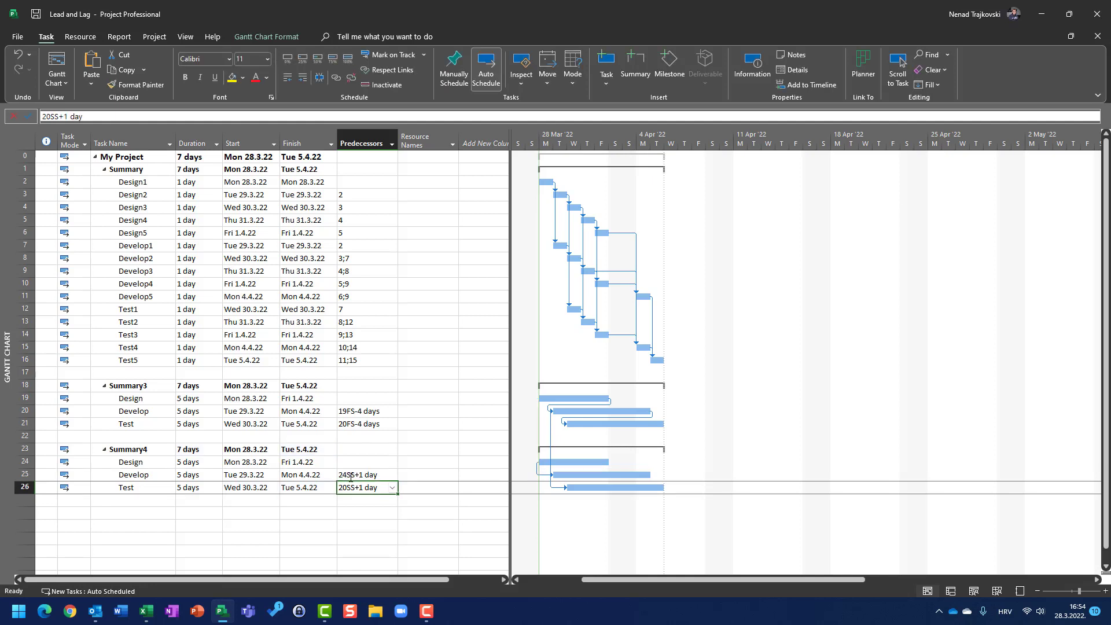
Set the Summary4 Test task's predecessor to 25SS+1, linking it start-to-start to Develop with a 1 day lag
{"action": "type", "text": "25ss+1"}
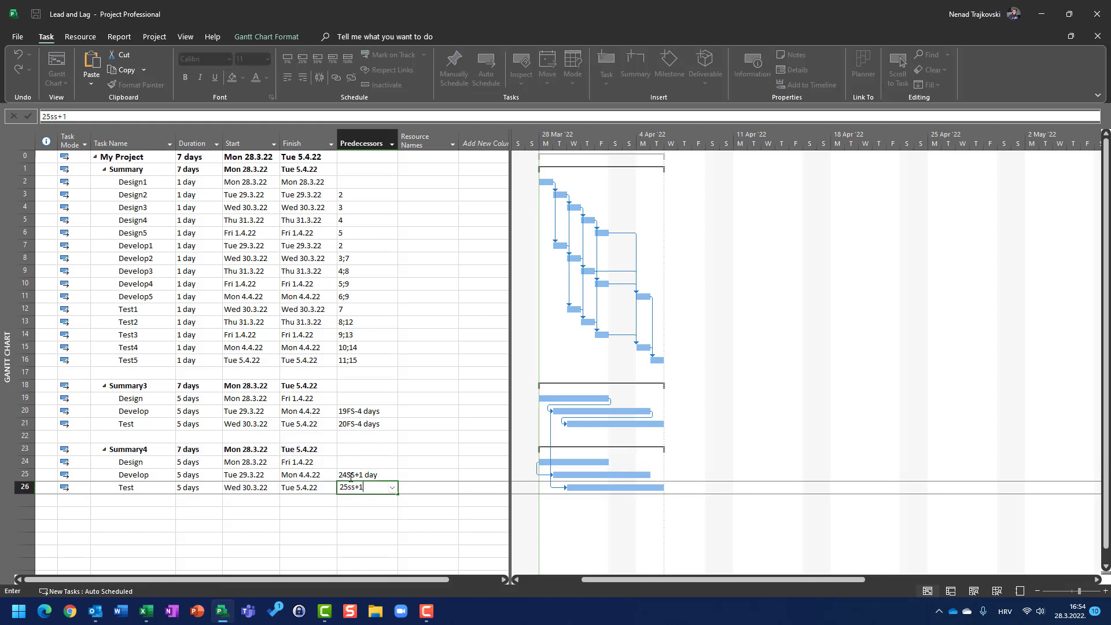
{"action": "key", "text": "Return"}
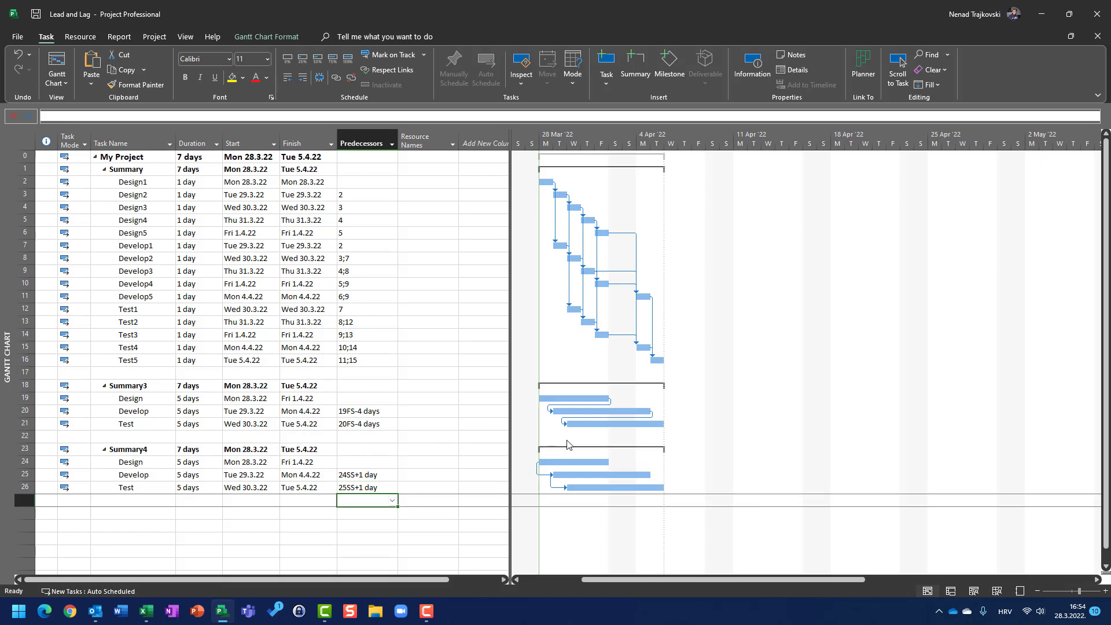
Select the Summary4 Develop, Design and Test tasks in turn to review their links
{"action": "left_click", "coordinate": [135, 476]}
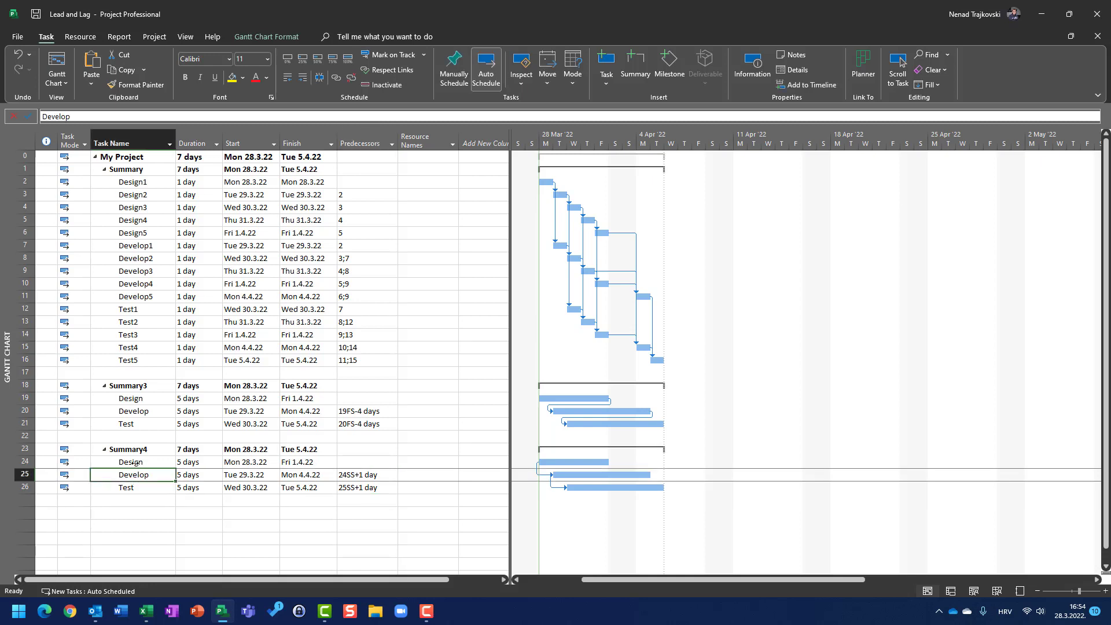
{"action": "left_click", "coordinate": [134, 463]}
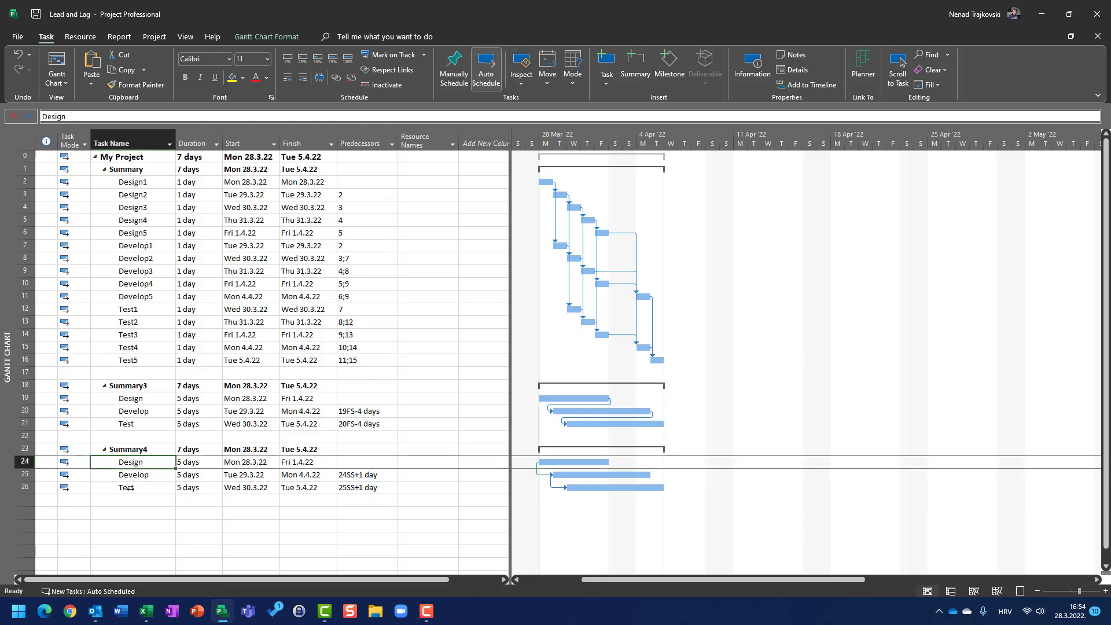
{"action": "left_click", "coordinate": [127, 488]}
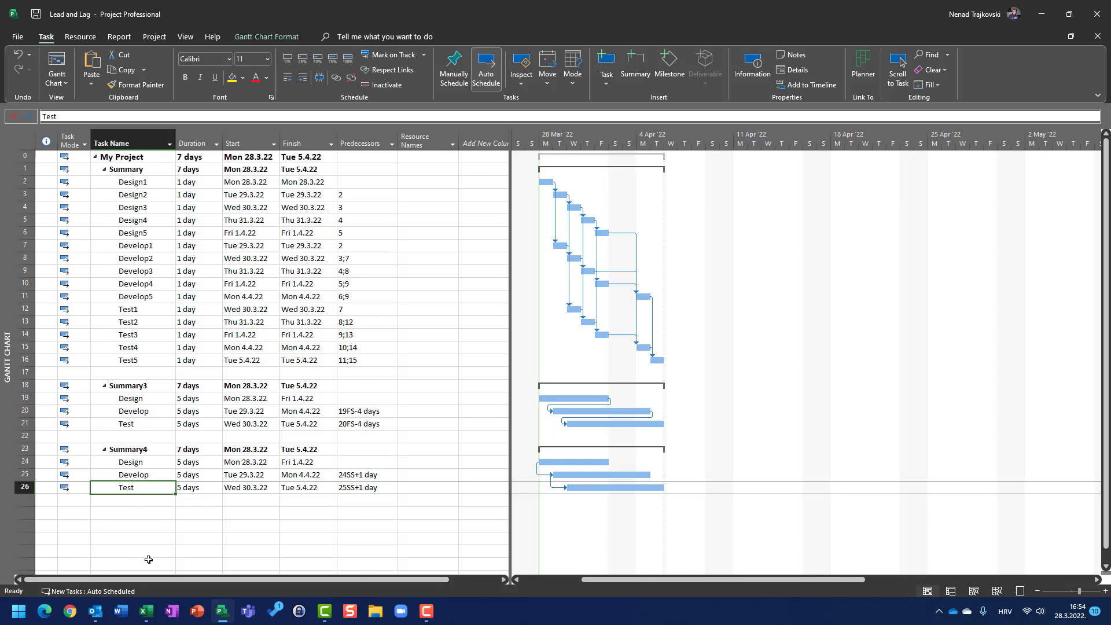